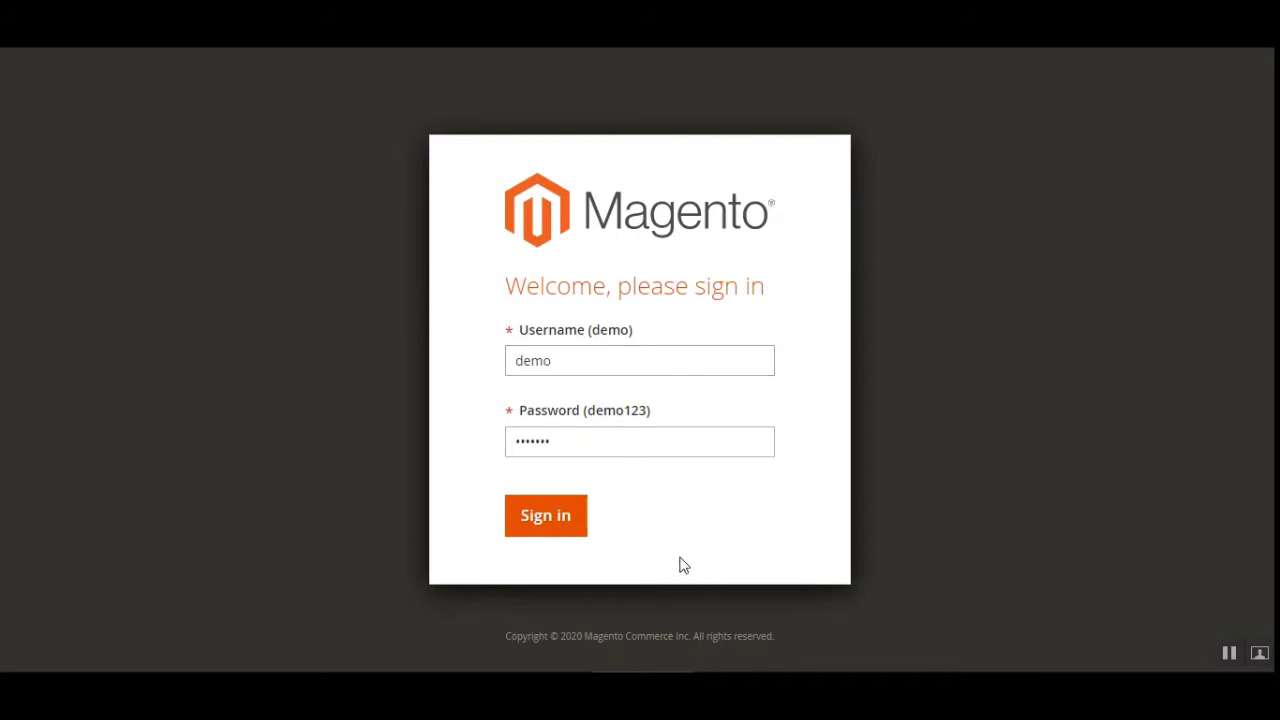
# Sign in to the admin, dismiss the incoming message, and go to Stores > Configuration
pyautogui.click(562, 530)
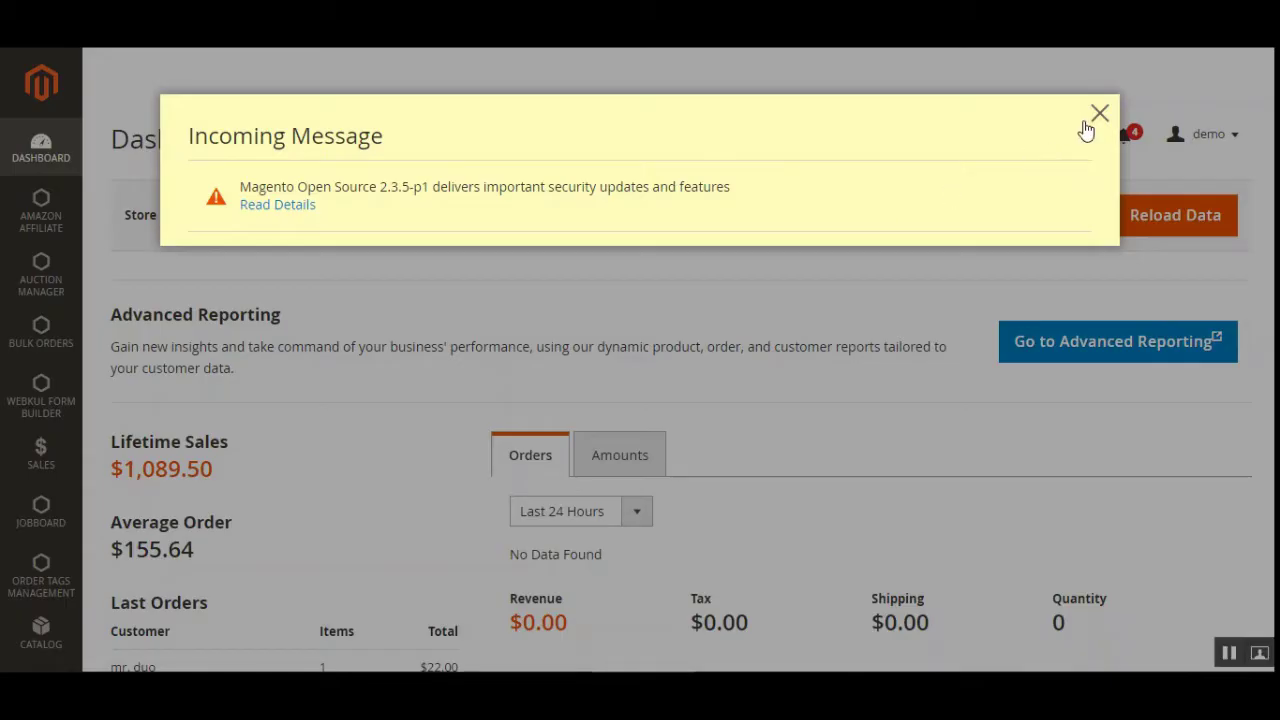
pyautogui.click(1088, 122)
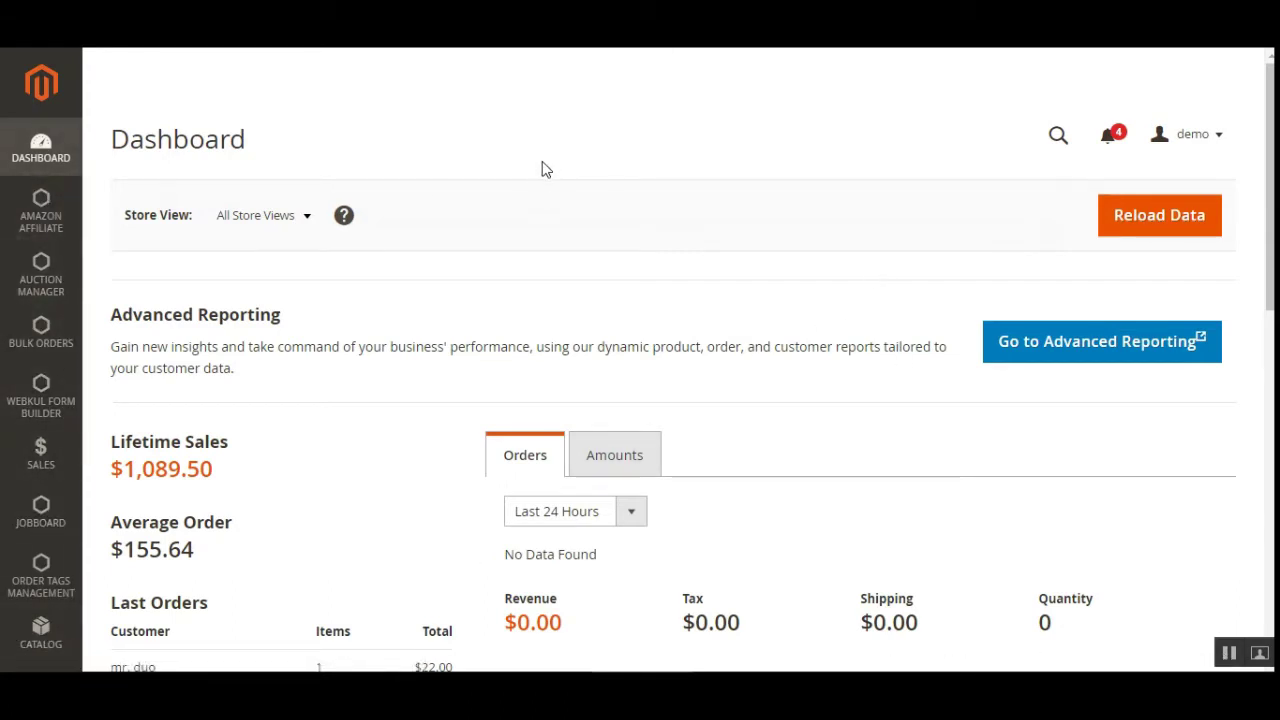
pyautogui.scroll(-3, 85, 585)
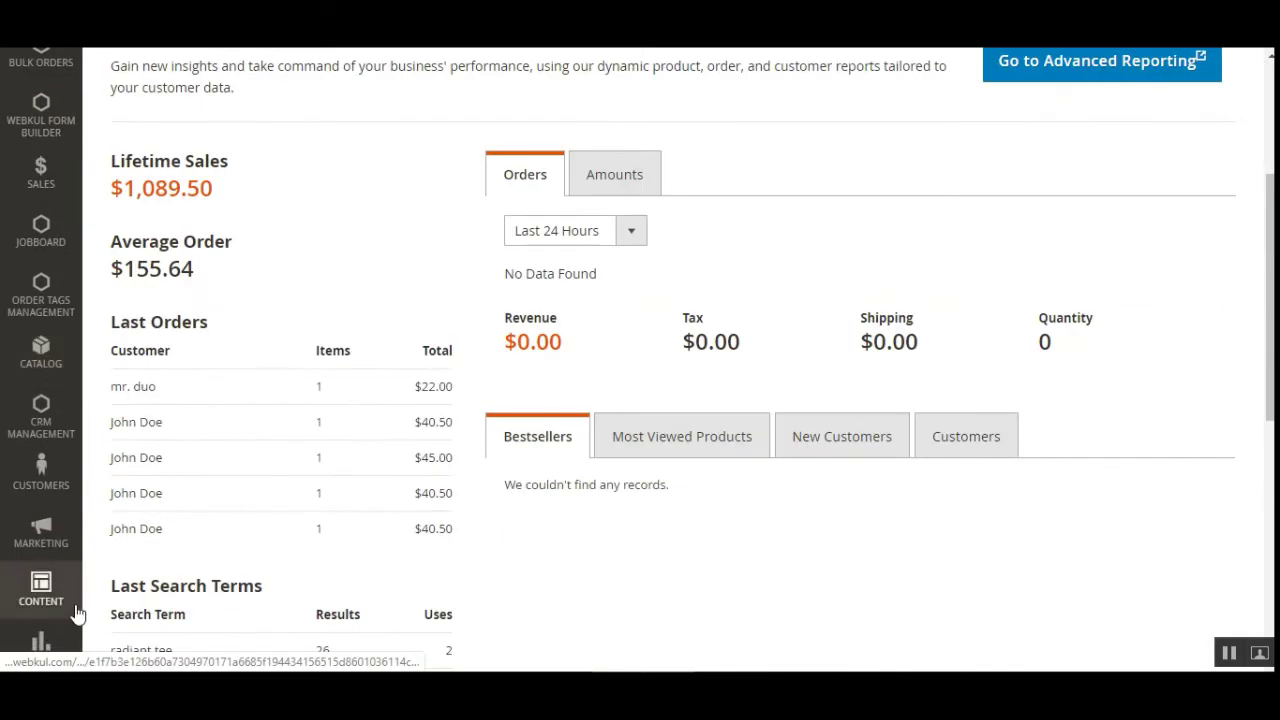
pyautogui.scroll(-2, 84, 588)
pyautogui.scroll(1, 83, 592)
pyautogui.click(80, 592)
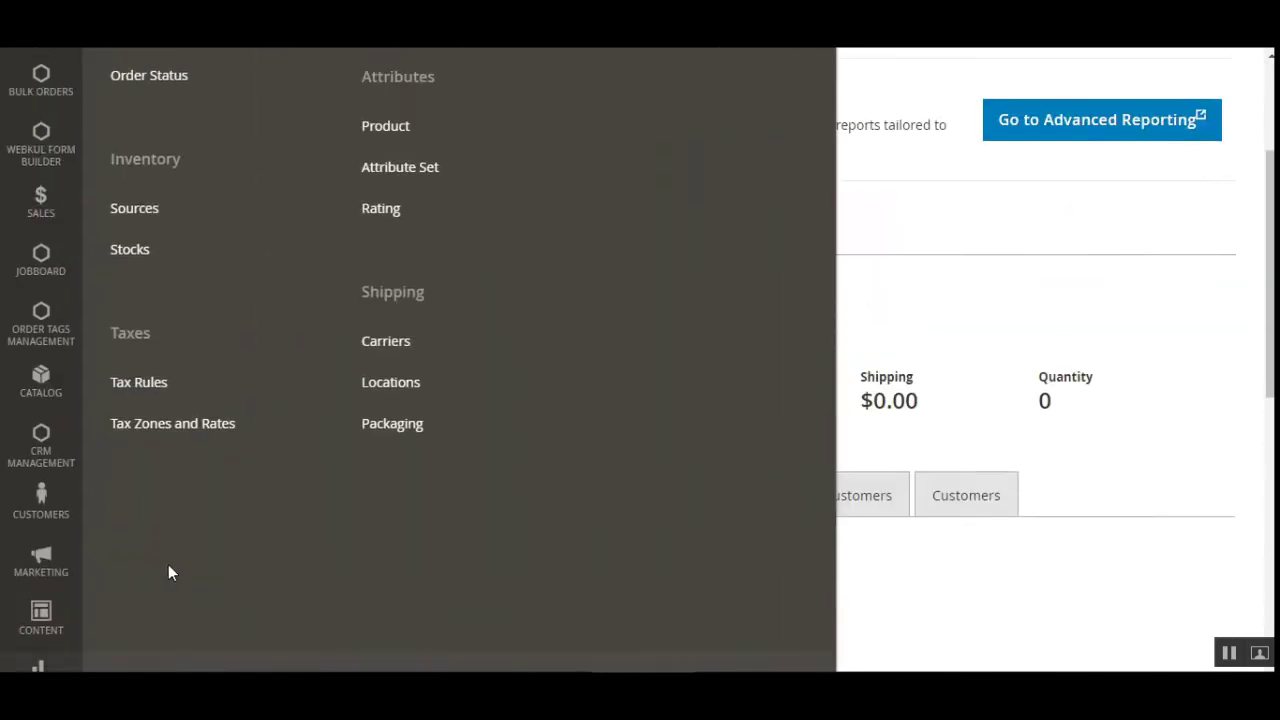
pyautogui.click(181, 219)
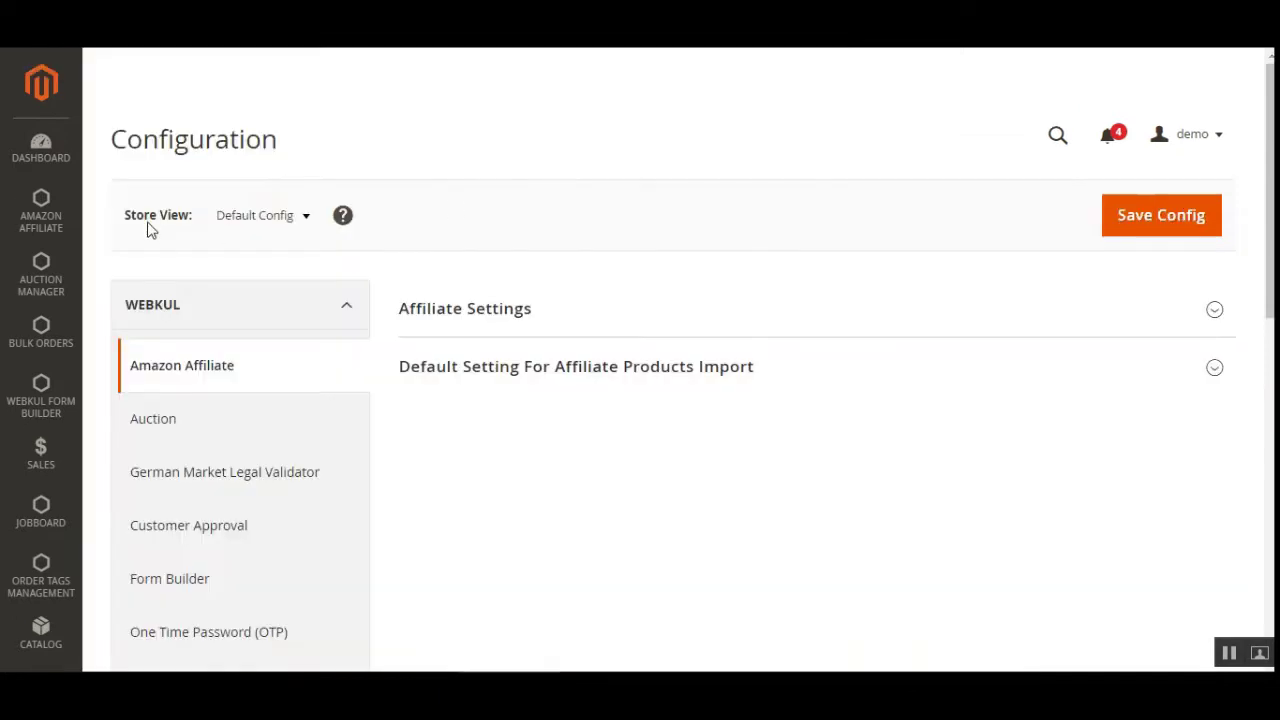
pyautogui.moveTo(150, 135); pyautogui.dragTo(300, 152)
pyautogui.click(335, 155)
pyautogui.scroll(-3, 250, 420)
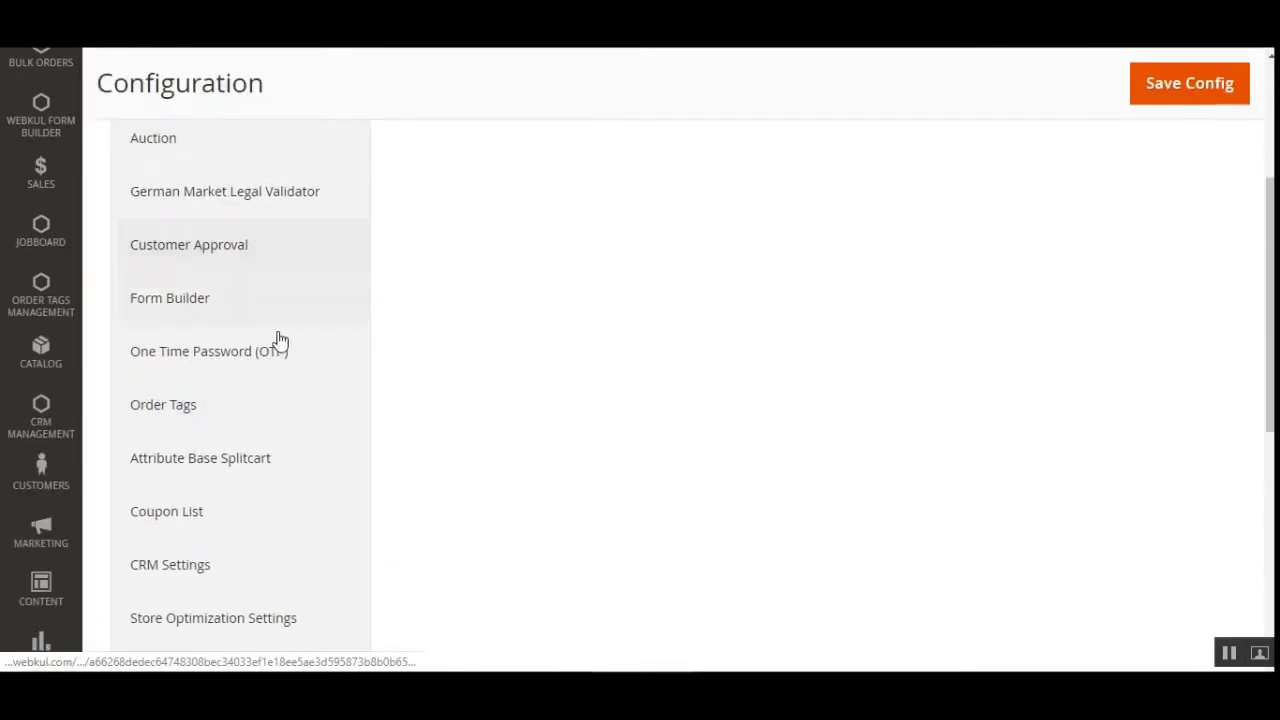
pyautogui.scroll(-2, 288, 511)
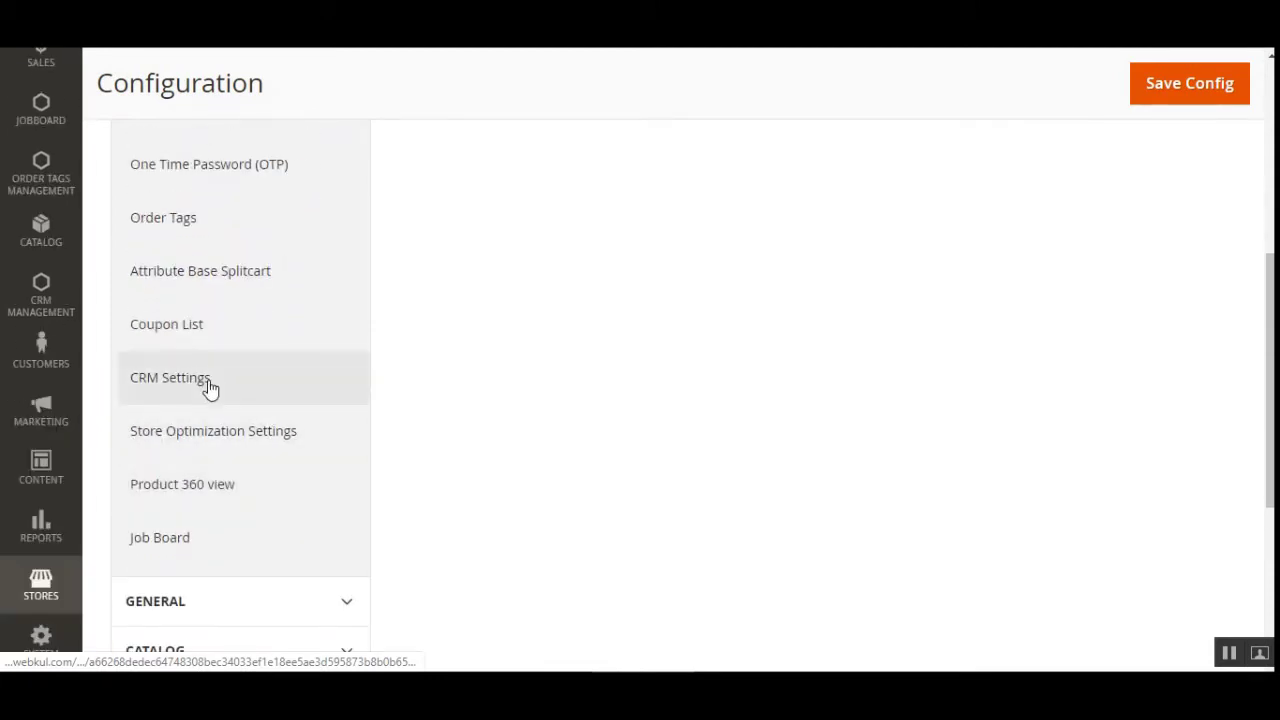
pyautogui.scroll(3, 206, 391)
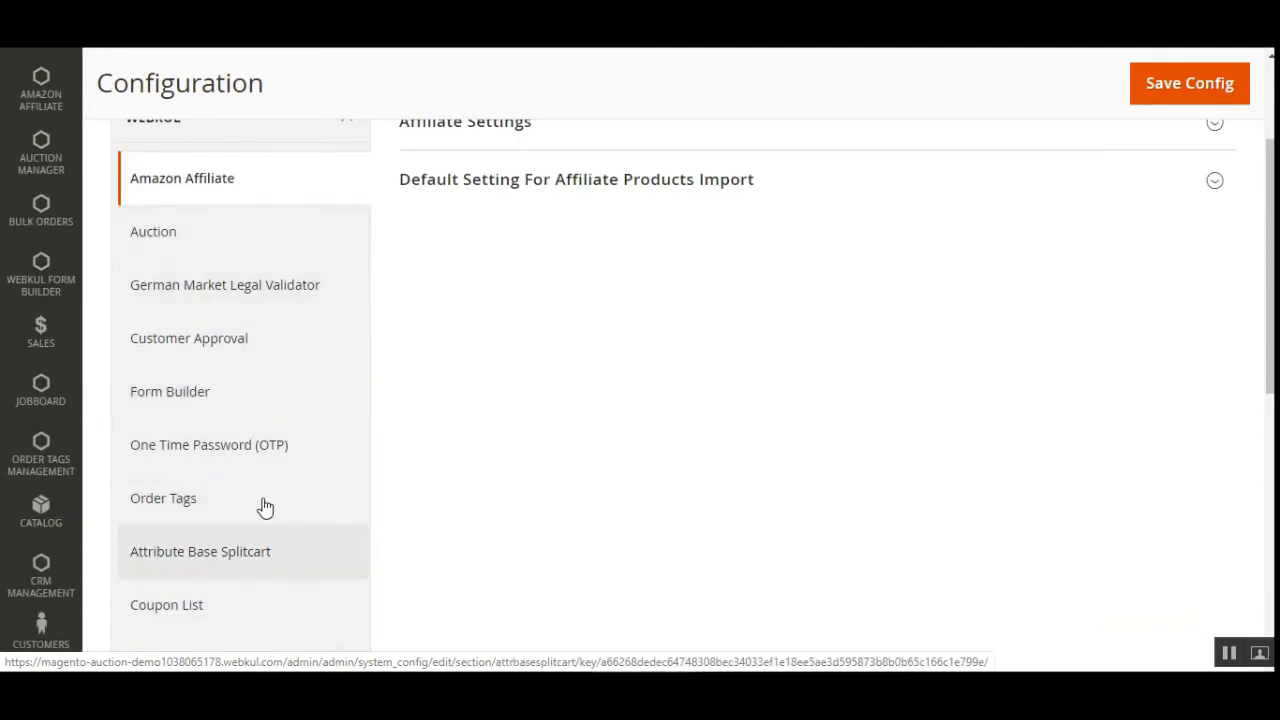
pyautogui.scroll(-5, 255, 520)
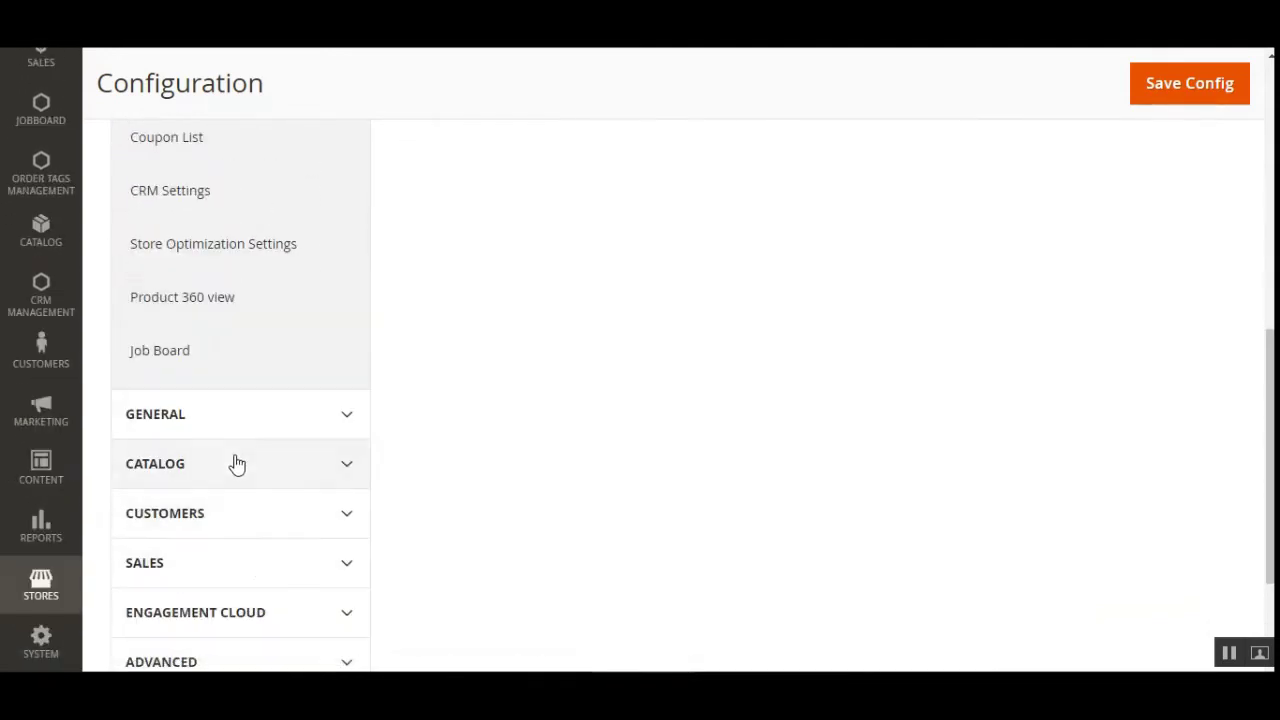
pyautogui.scroll(1, 229, 455)
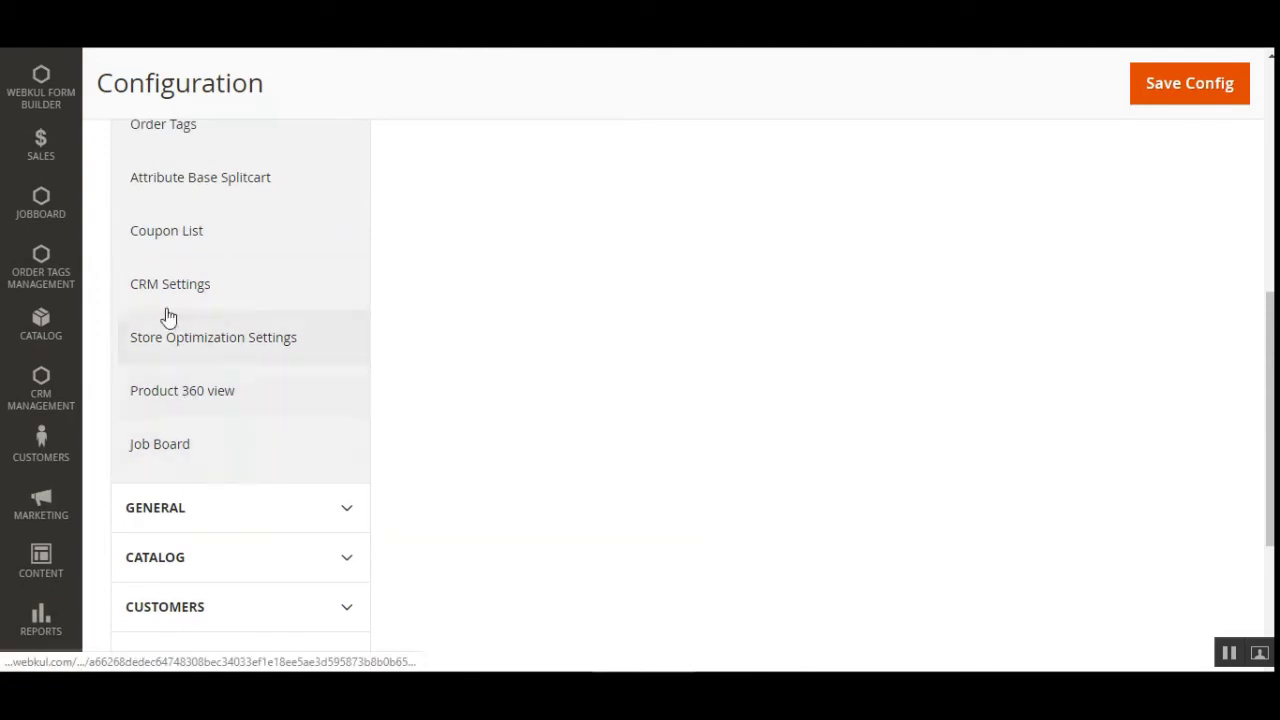
pyautogui.scroll(2, 245, 444)
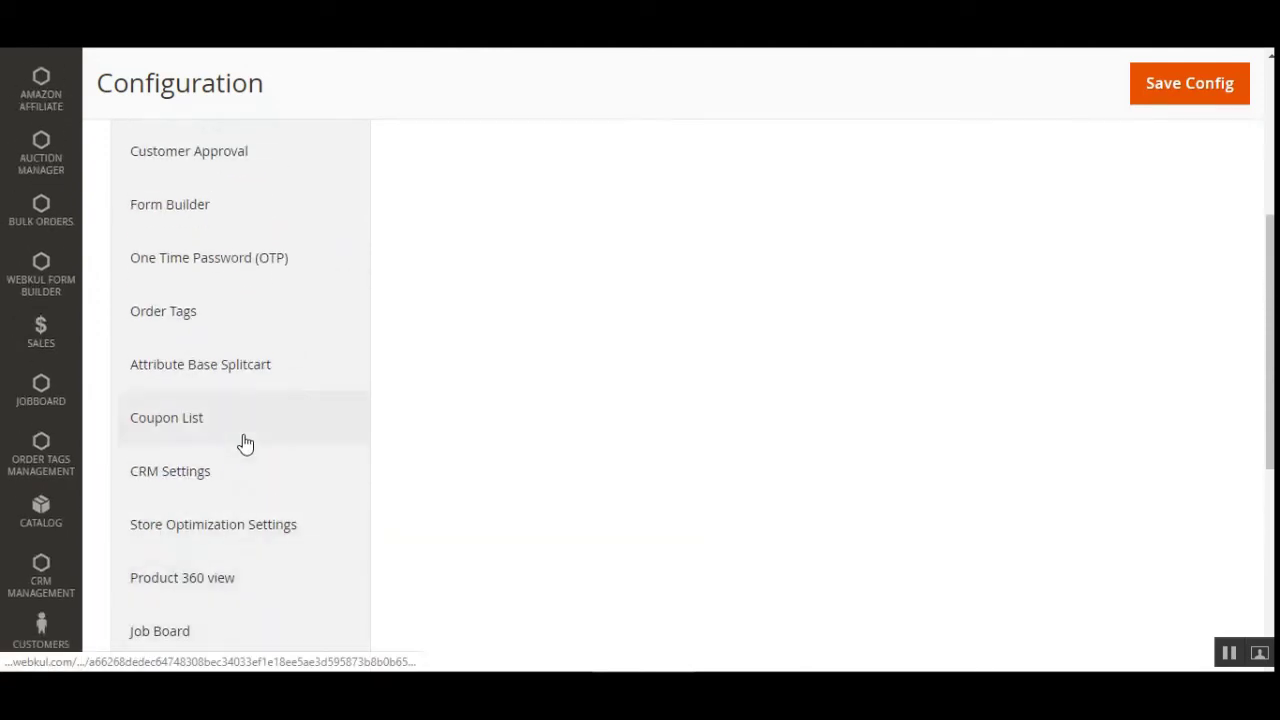
pyautogui.scroll(2, 245, 444)
pyautogui.scroll(2, 166, 335)
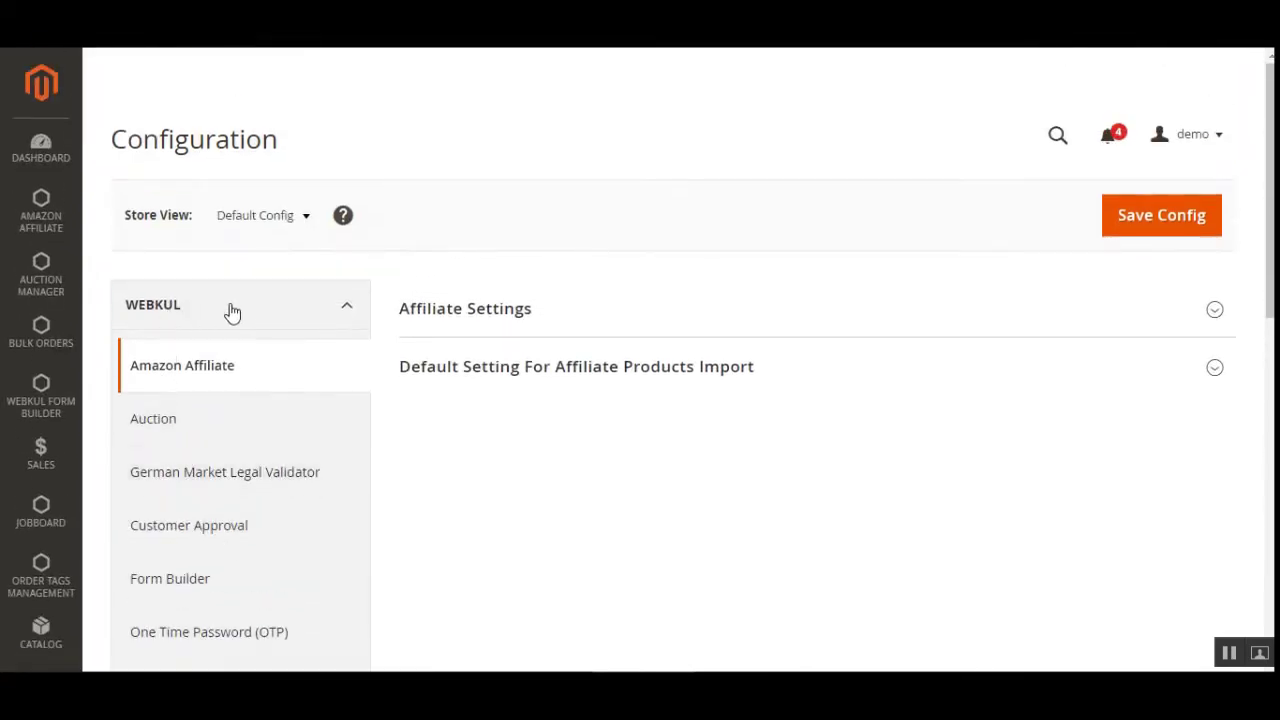
pyautogui.scroll(-6, 229, 444)
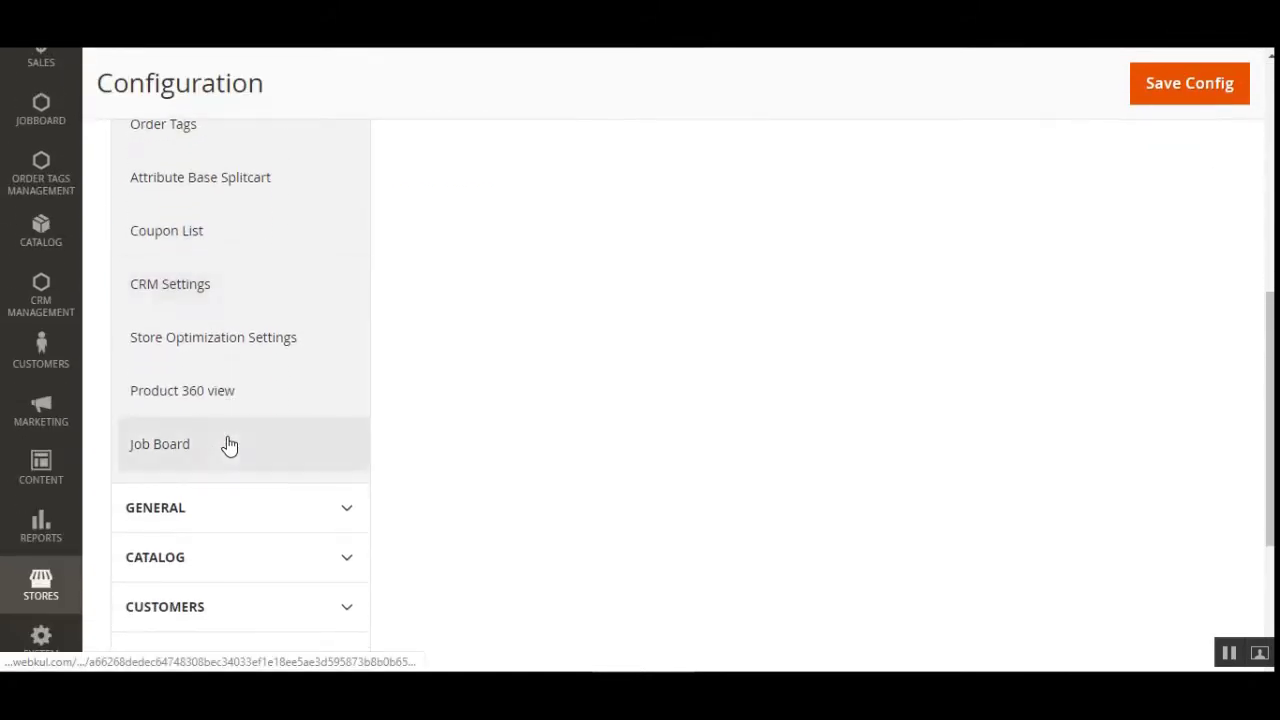
pyautogui.click(224, 292)
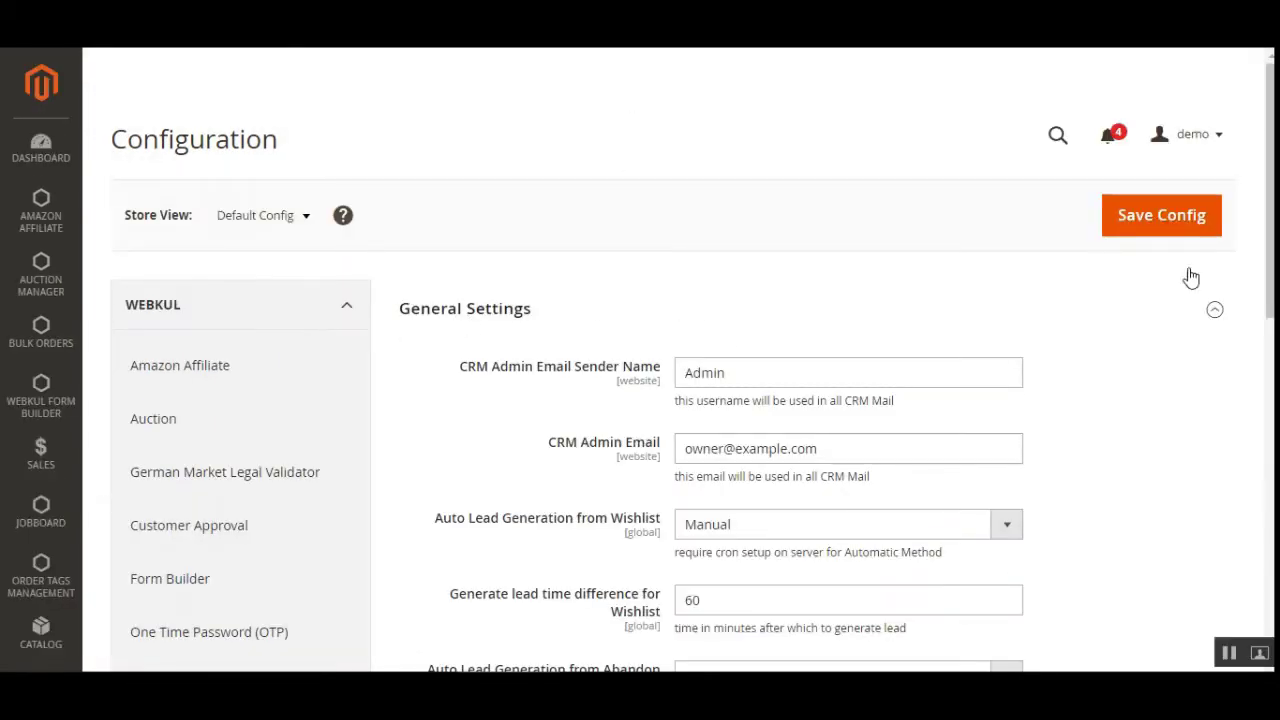
# Scroll through the CRM General Settings and Email Templates Settings sections to review their values
pyautogui.scroll(-5, 660, 400)
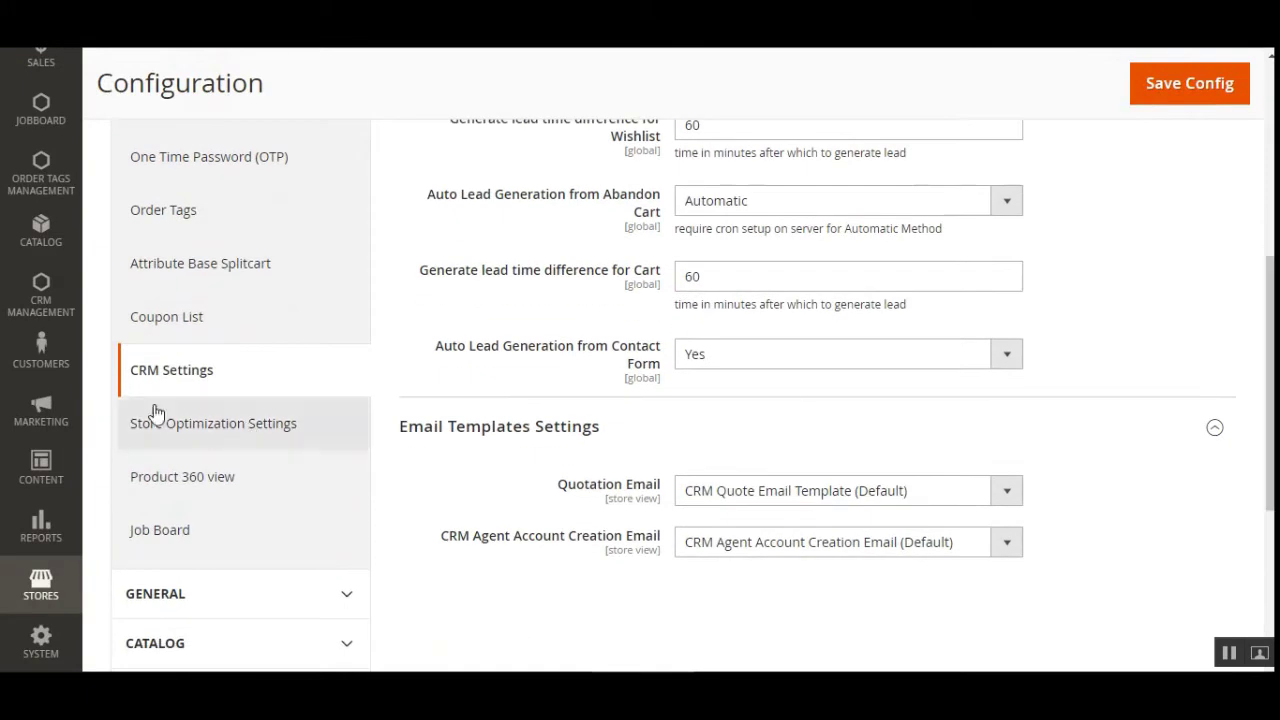
pyautogui.scroll(3, 660, 400)
pyautogui.scroll(3, 771, 251)
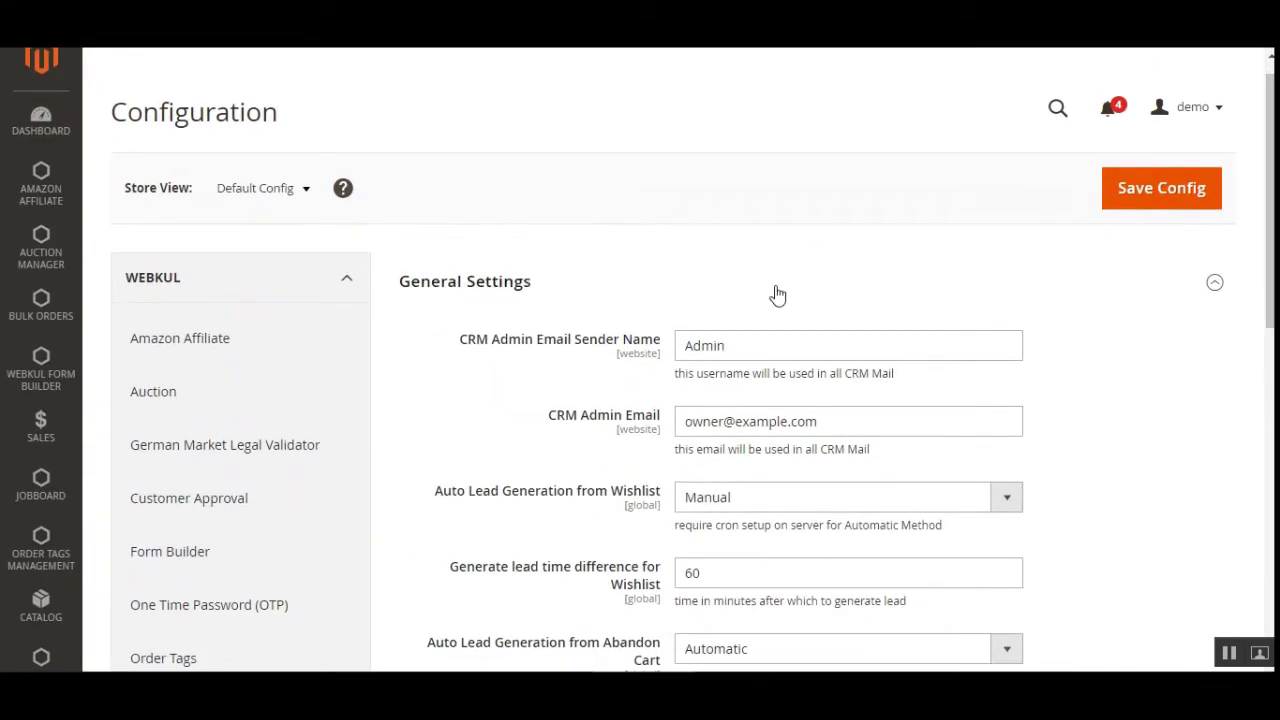
pyautogui.scroll(-5, 774, 291)
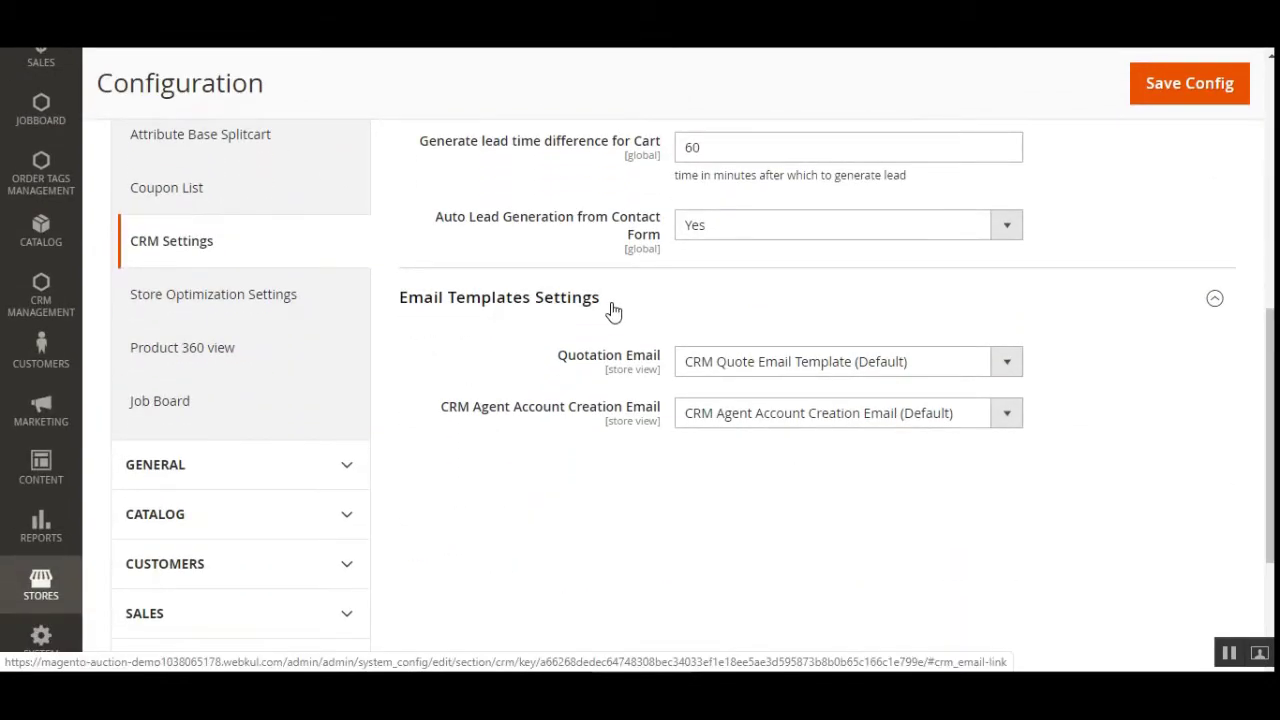
pyautogui.scroll(5, 640, 400)
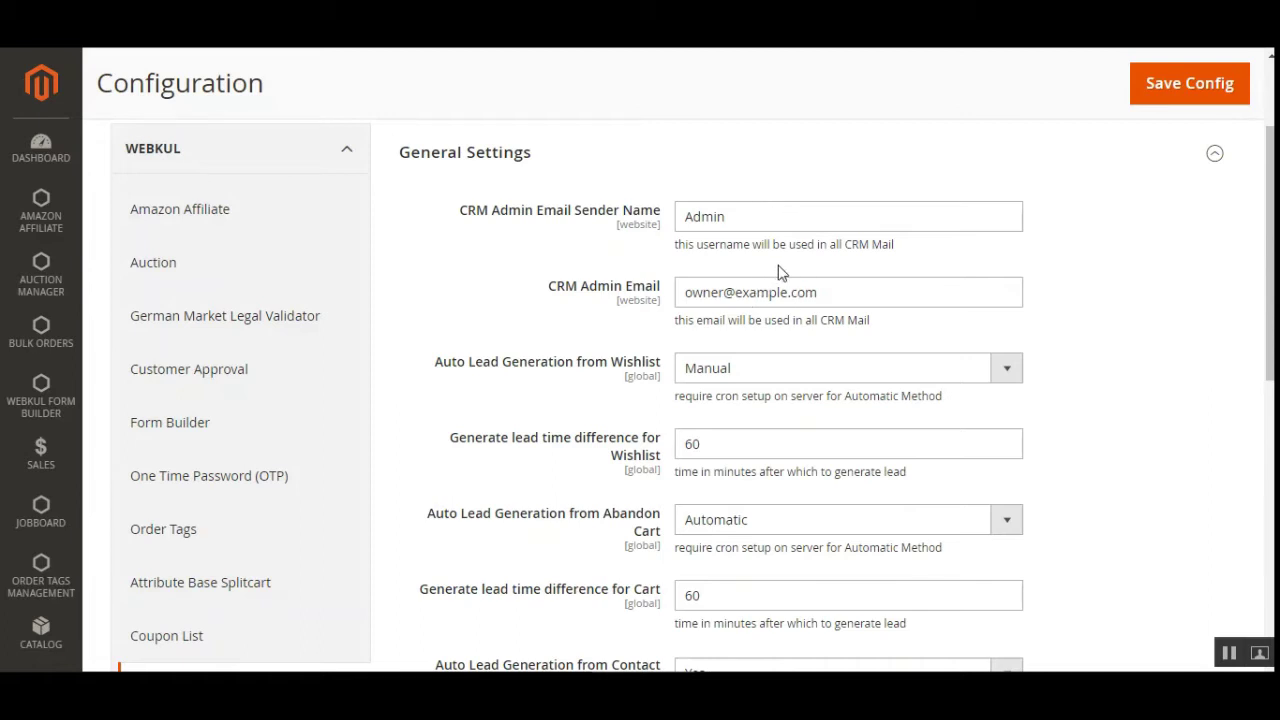
# Focus the CRM Admin Email Sender Name field, then expand the Wishlist lead generation dropdown showing Manual
pyautogui.click(730, 217)
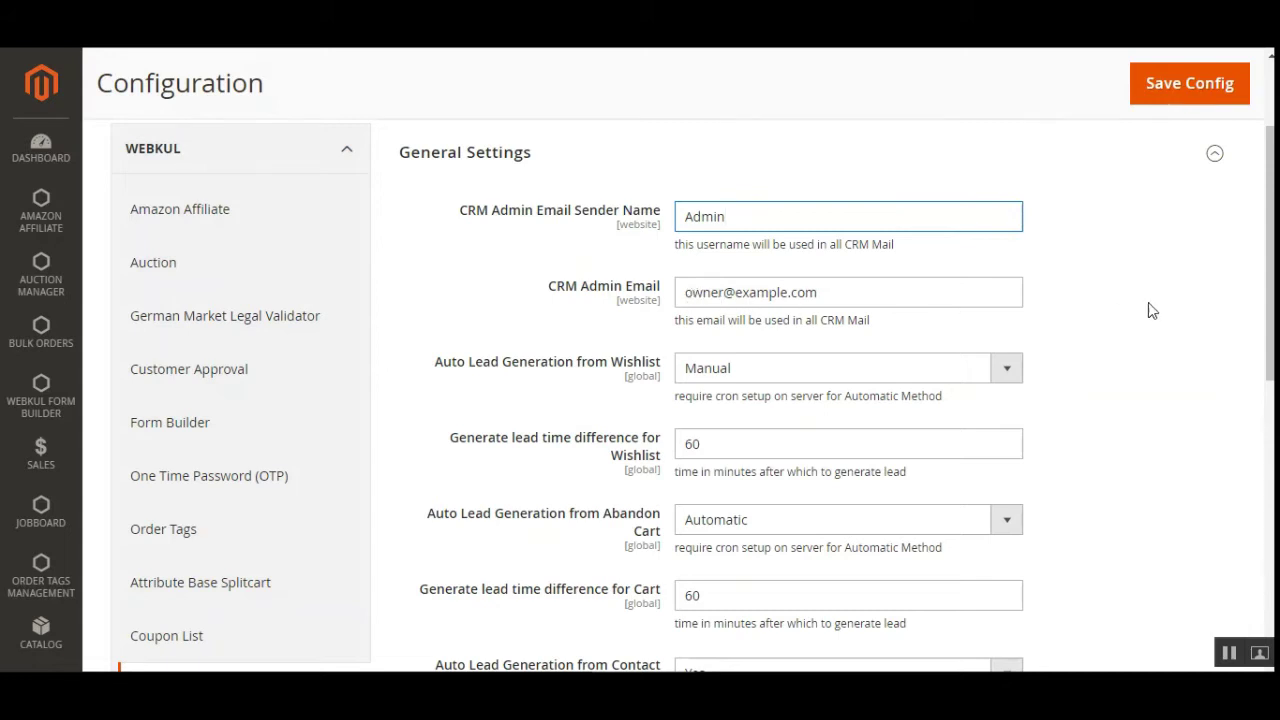
pyautogui.scroll(-1, 463, 305)
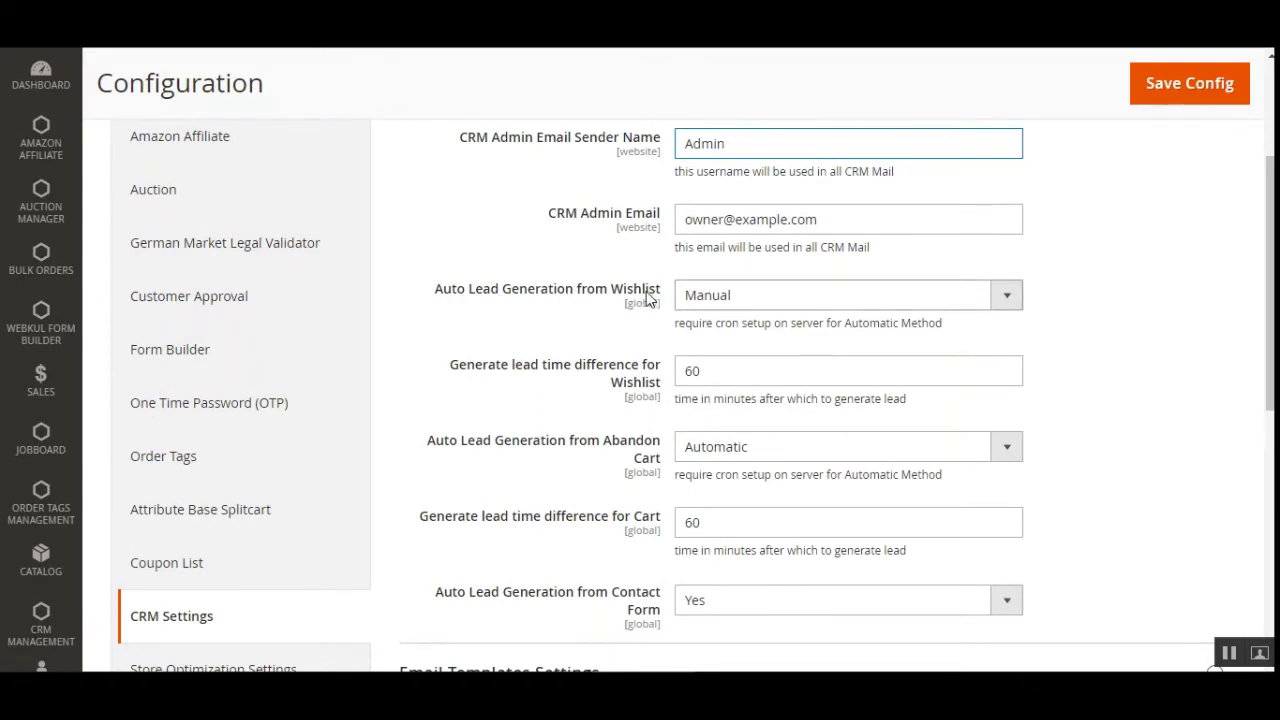
pyautogui.click(737, 296)
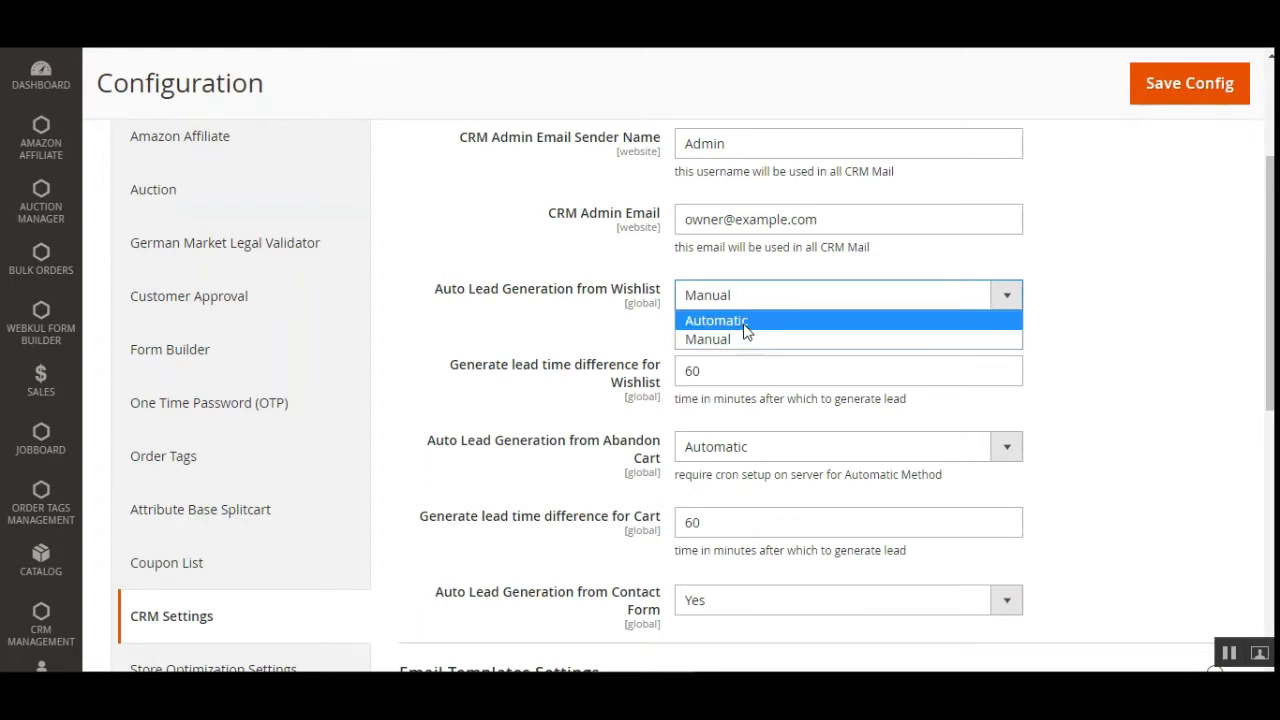
# Set Auto Lead Generation from Wishlist to Automatic, leaving its lead time at 60 minutes
pyautogui.click(742, 322)
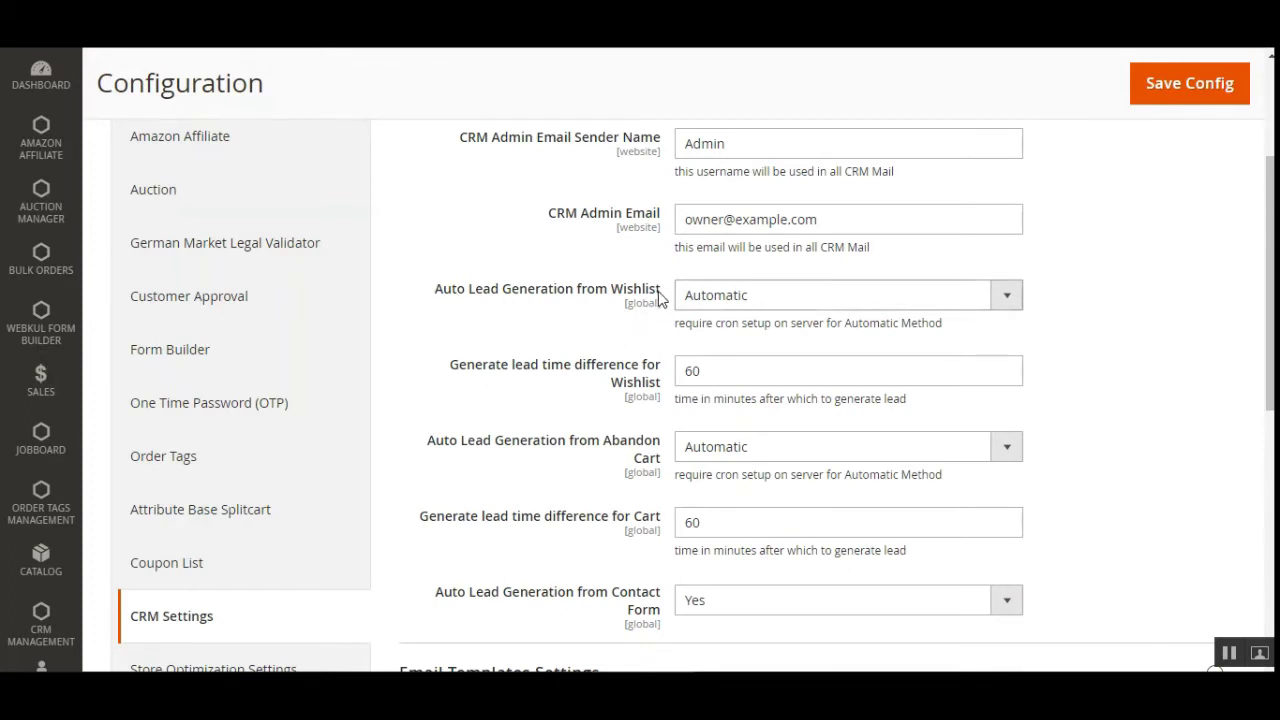
pyautogui.click(840, 300)
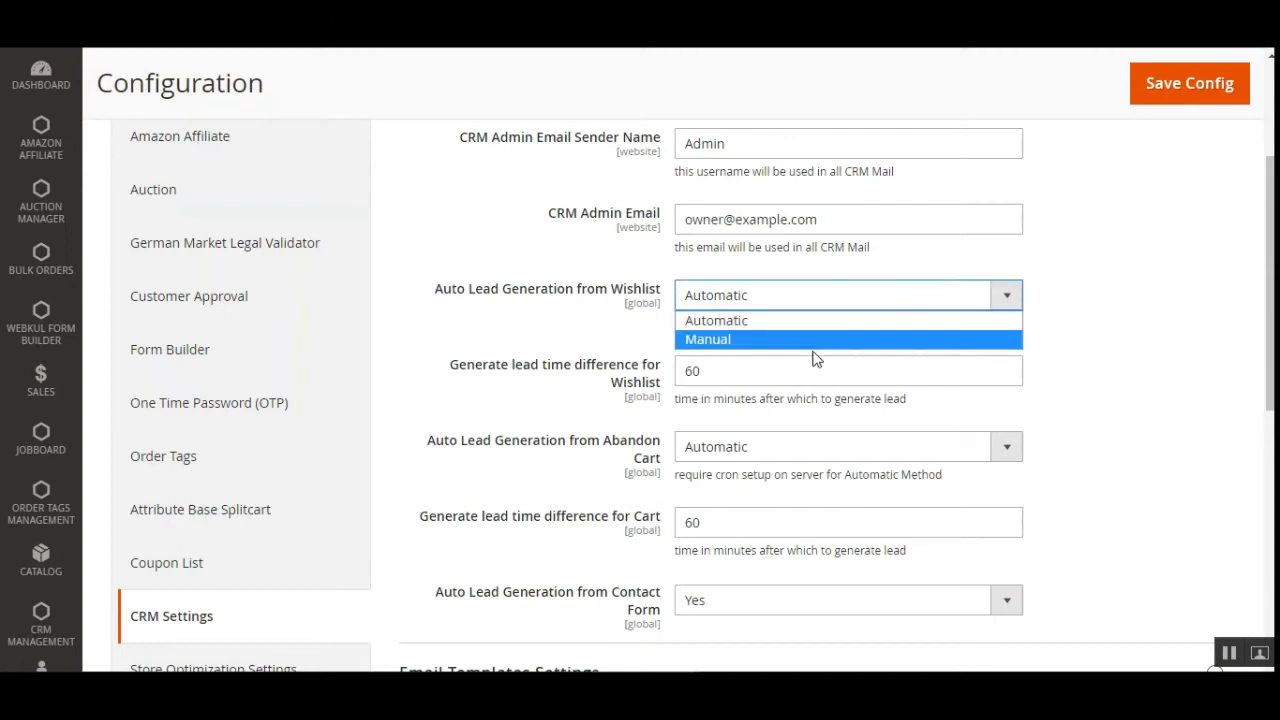
pyautogui.click(1115, 318)
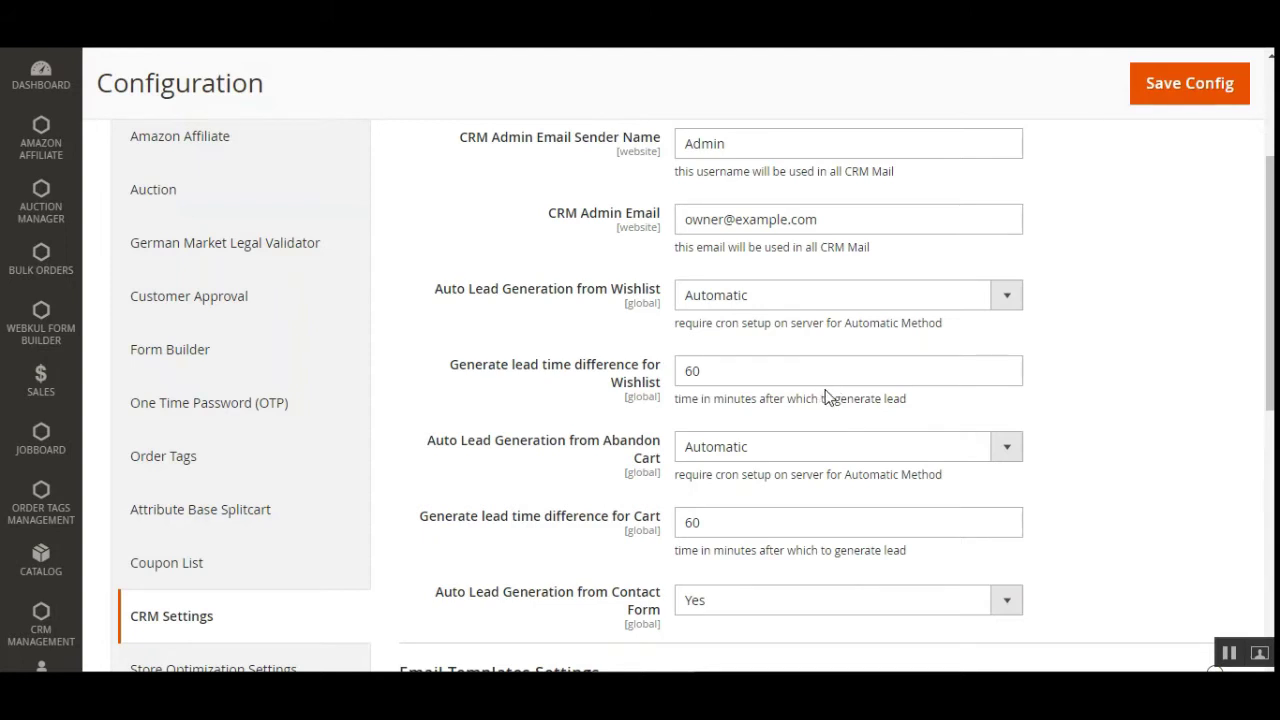
pyautogui.moveTo(706, 371); pyautogui.dragTo(668, 374)
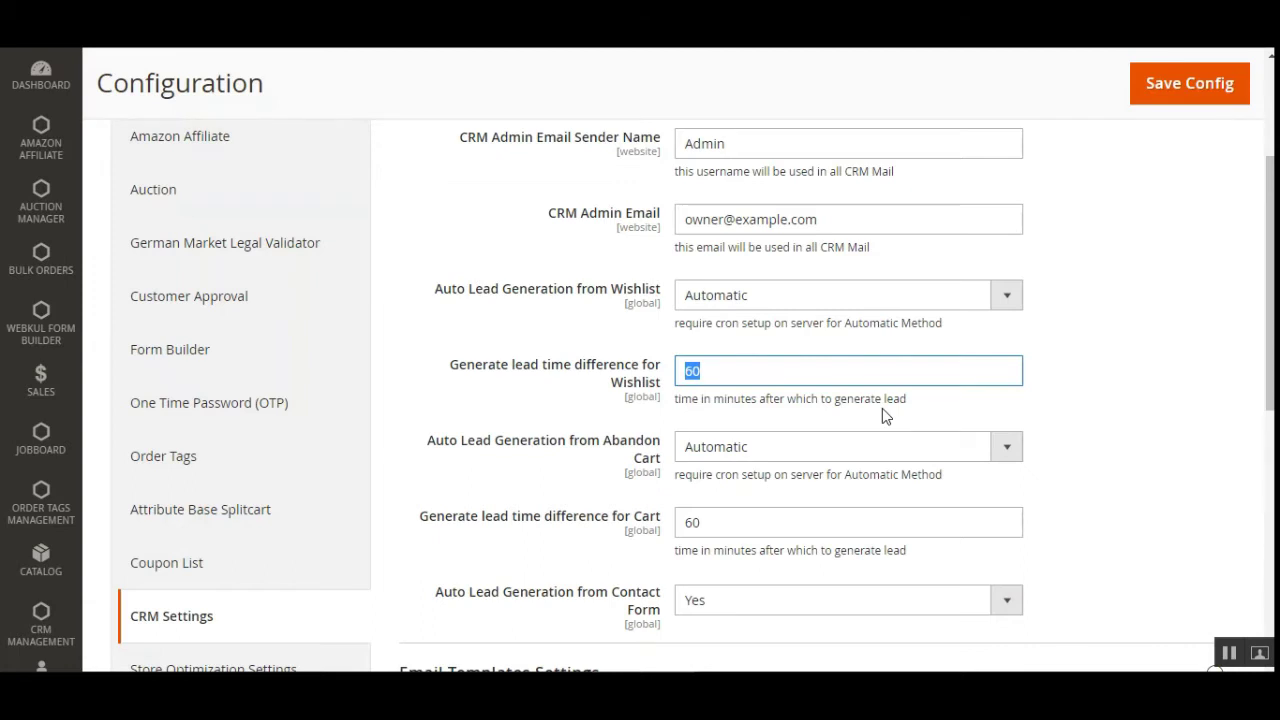
pyautogui.click(705, 398)
# Change Auto Lead Generation from Abandon Cart to Manual, keeping the cart lead time at 60 minutes
pyautogui.scroll(-3, 700, 420)
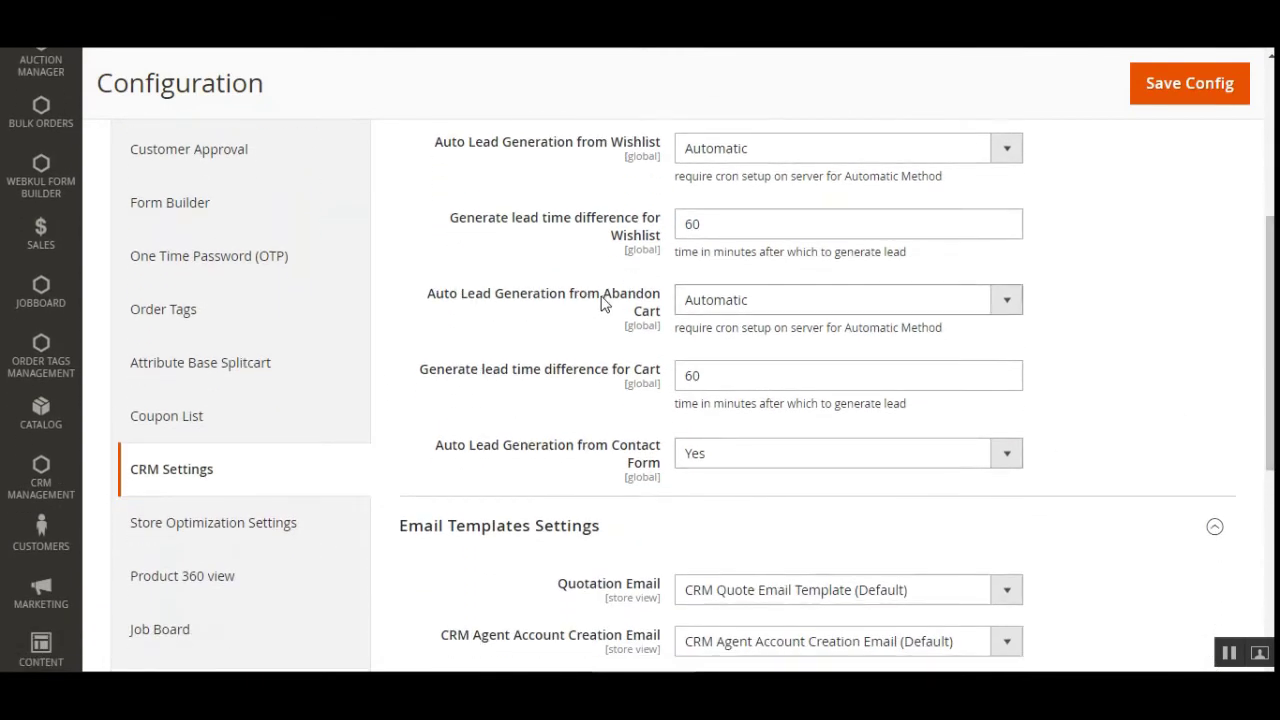
pyautogui.click(757, 310)
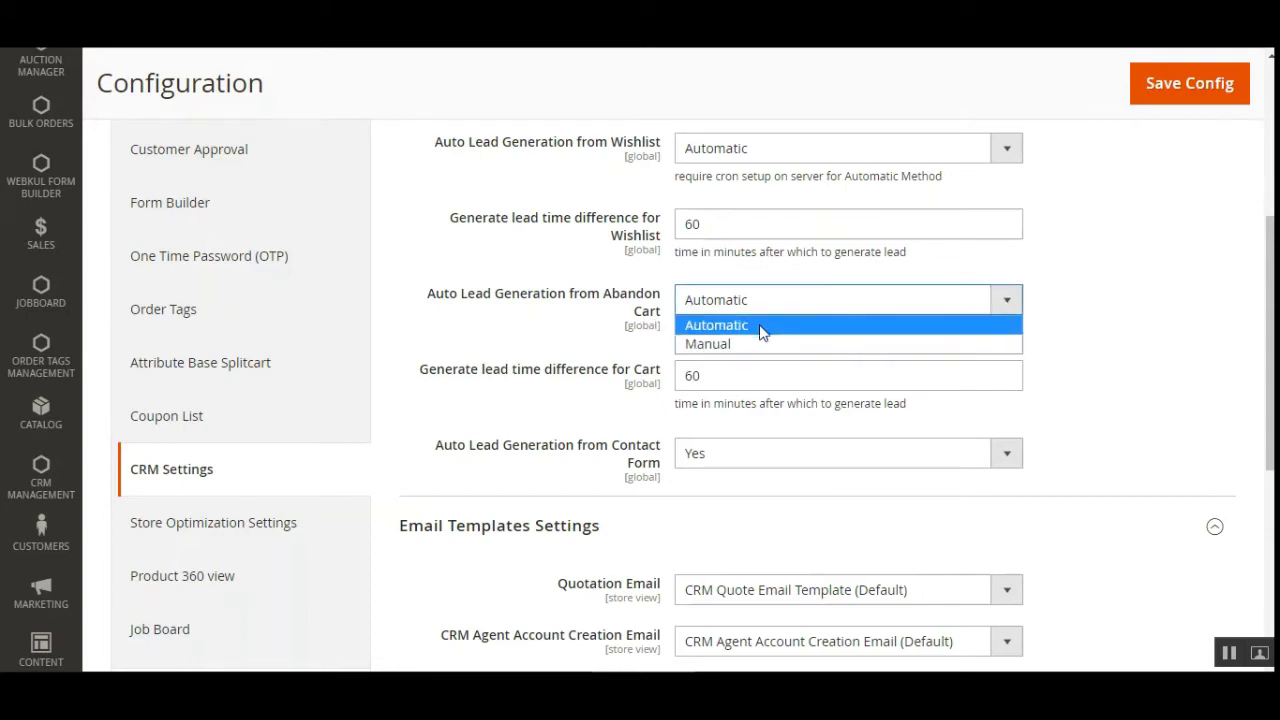
pyautogui.click(756, 326)
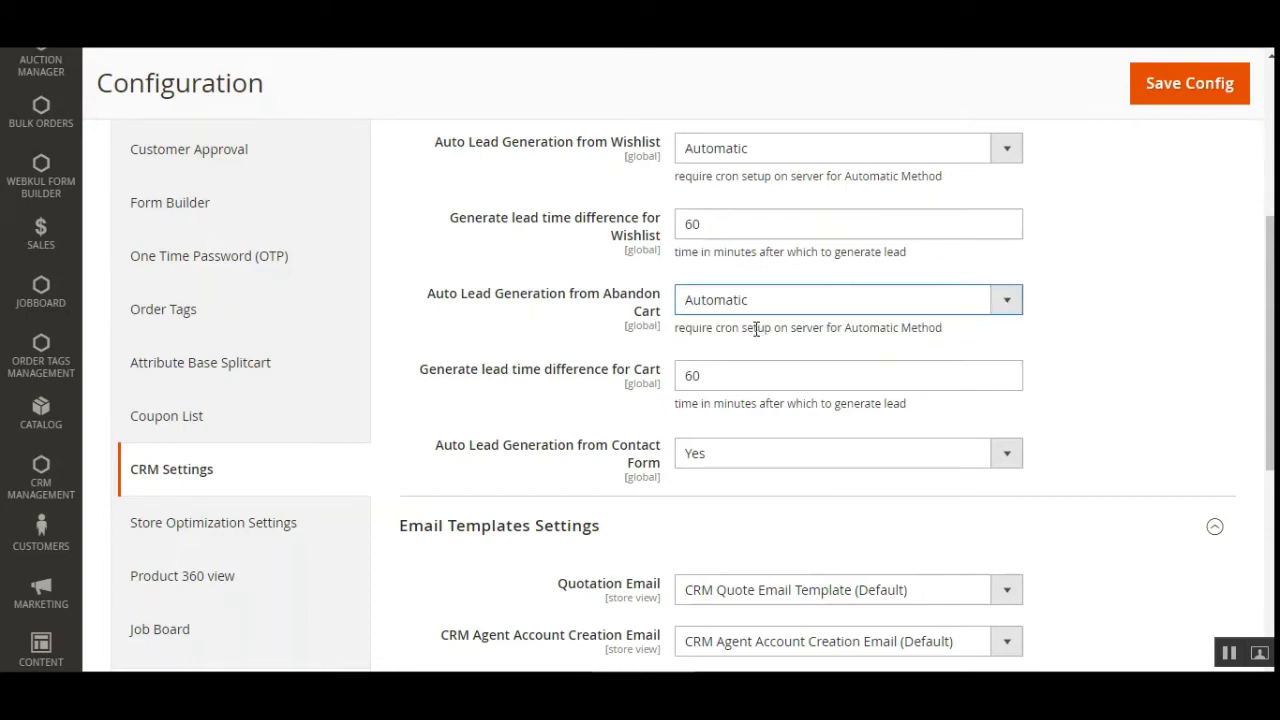
pyautogui.click(751, 305)
pyautogui.click(748, 343)
pyautogui.moveTo(474, 145); pyautogui.dragTo(588, 150)
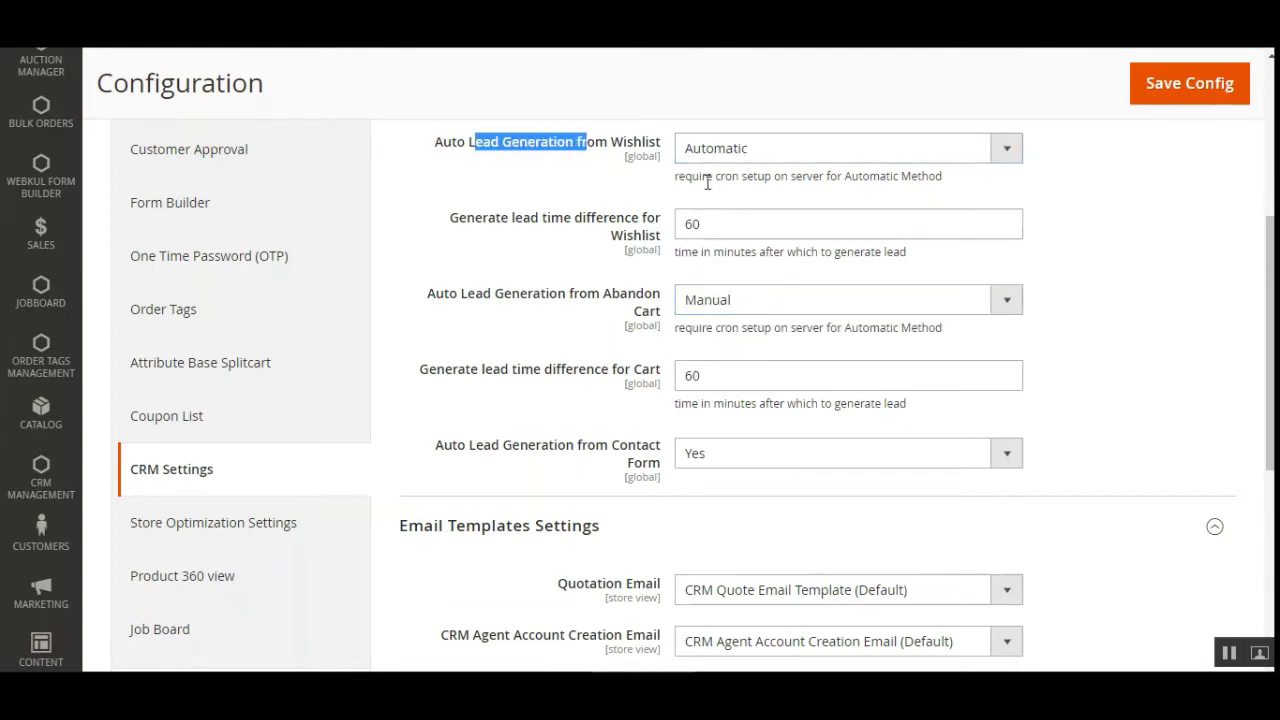
pyautogui.moveTo(707, 183); pyautogui.dragTo(866, 192)
pyautogui.click(866, 191)
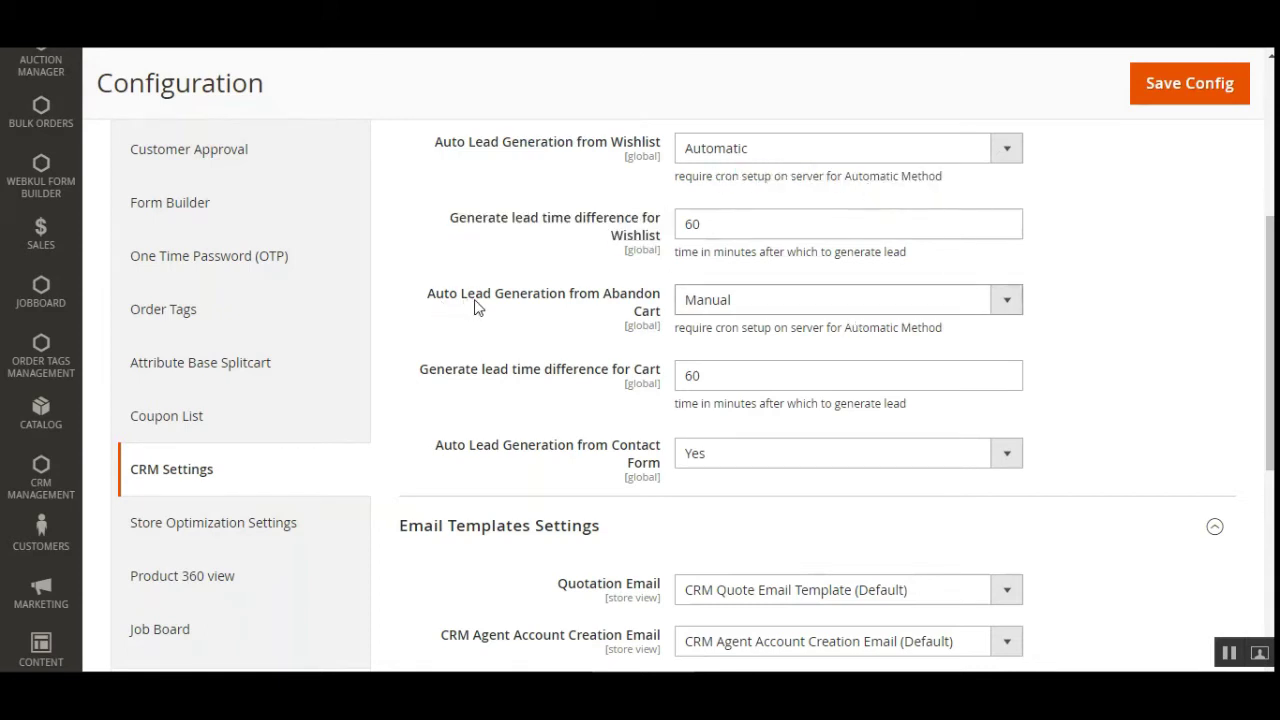
pyautogui.click(743, 306)
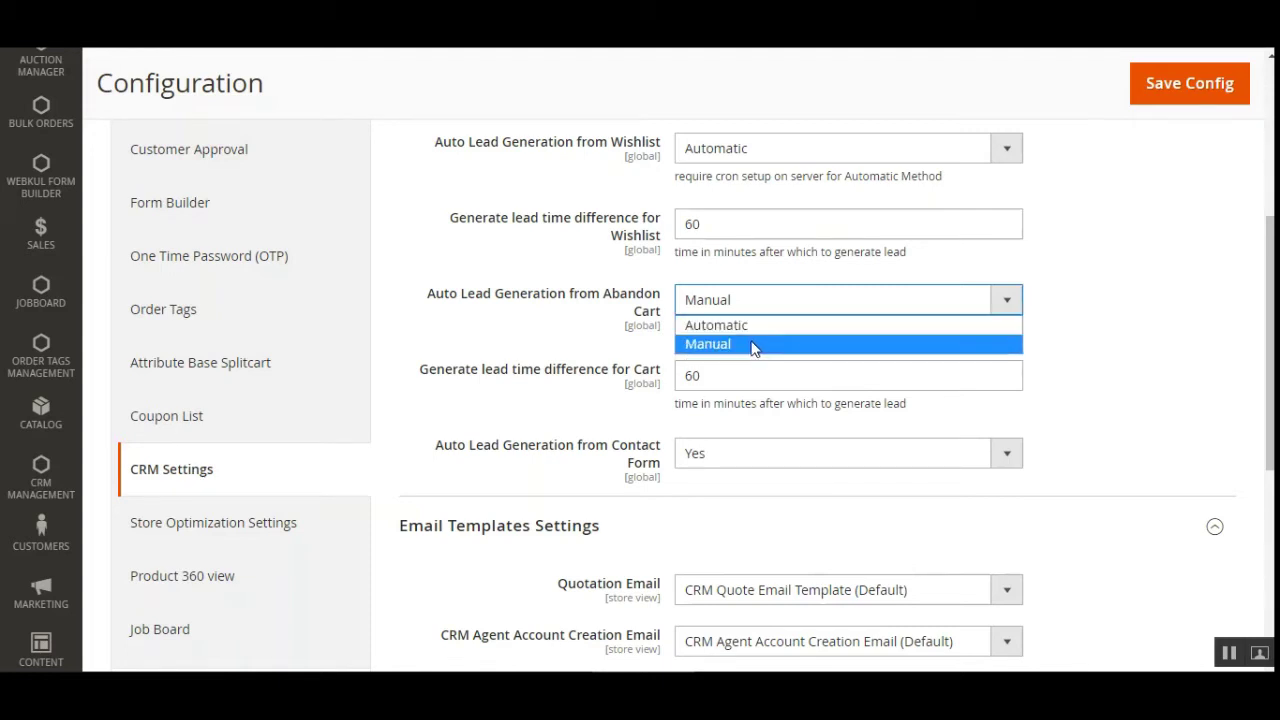
pyautogui.click(1120, 335)
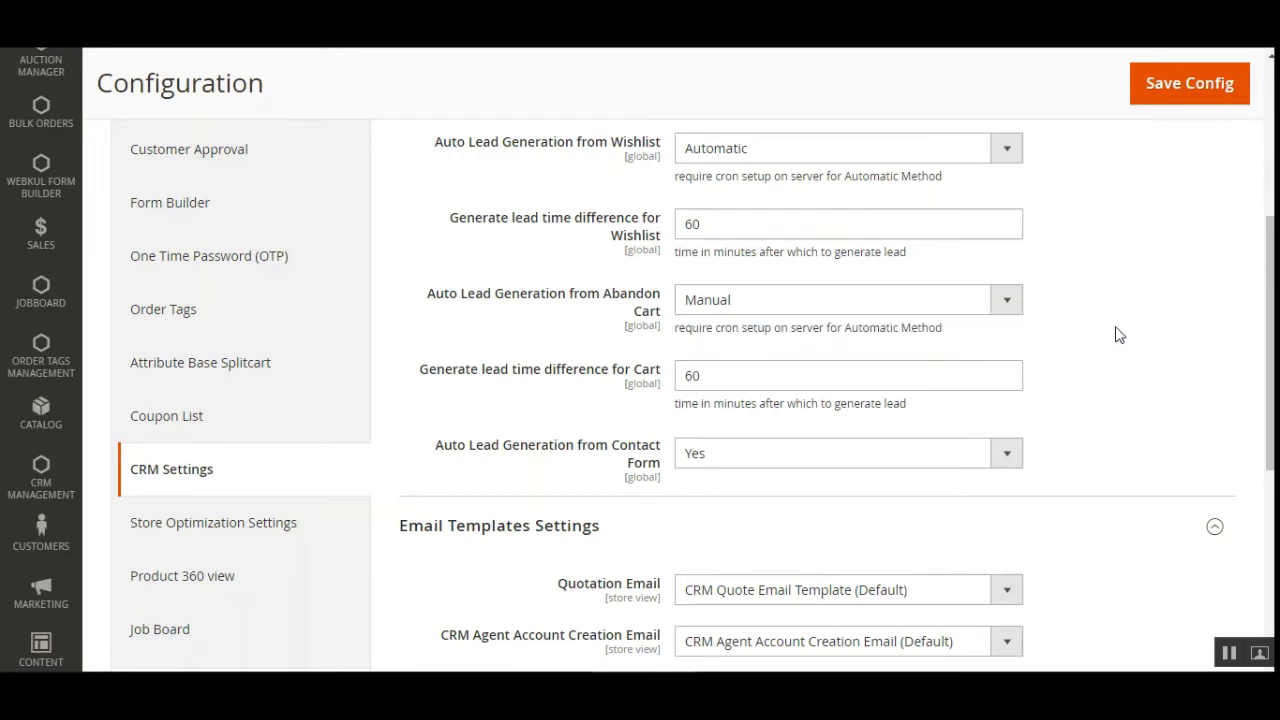
pyautogui.moveTo(456, 376); pyautogui.dragTo(632, 373)
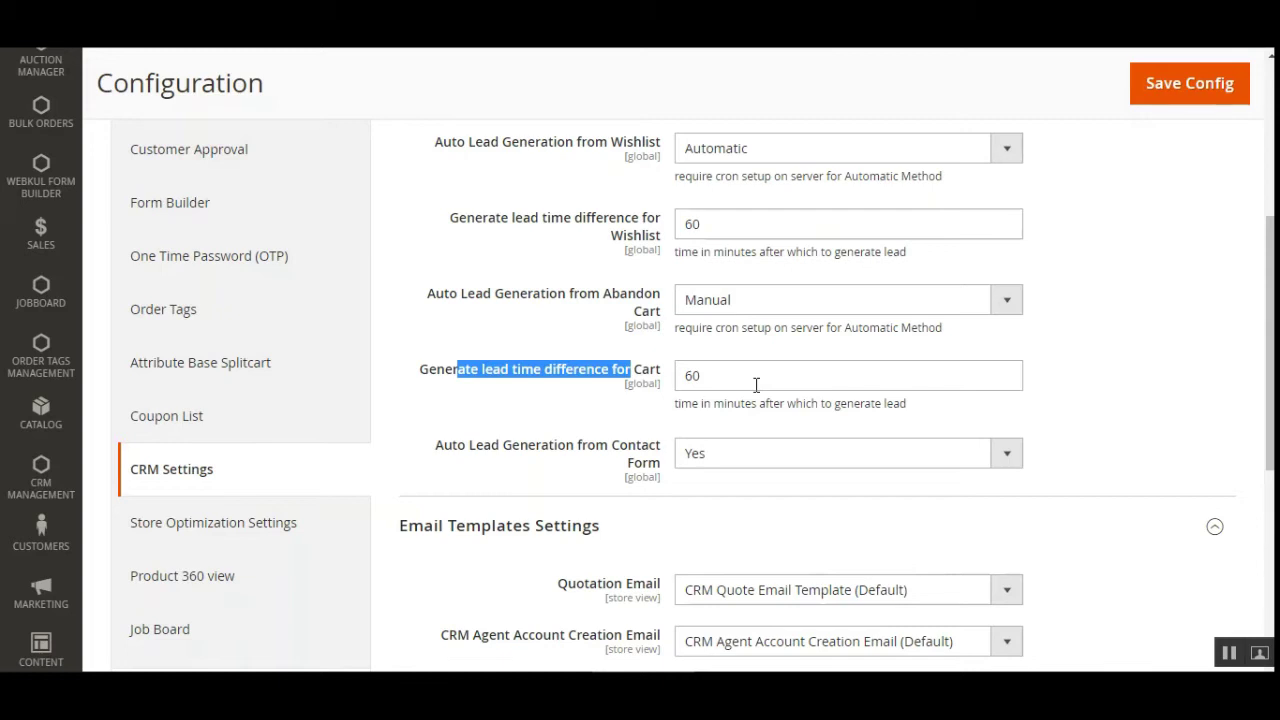
pyautogui.doubleClick(687, 380)
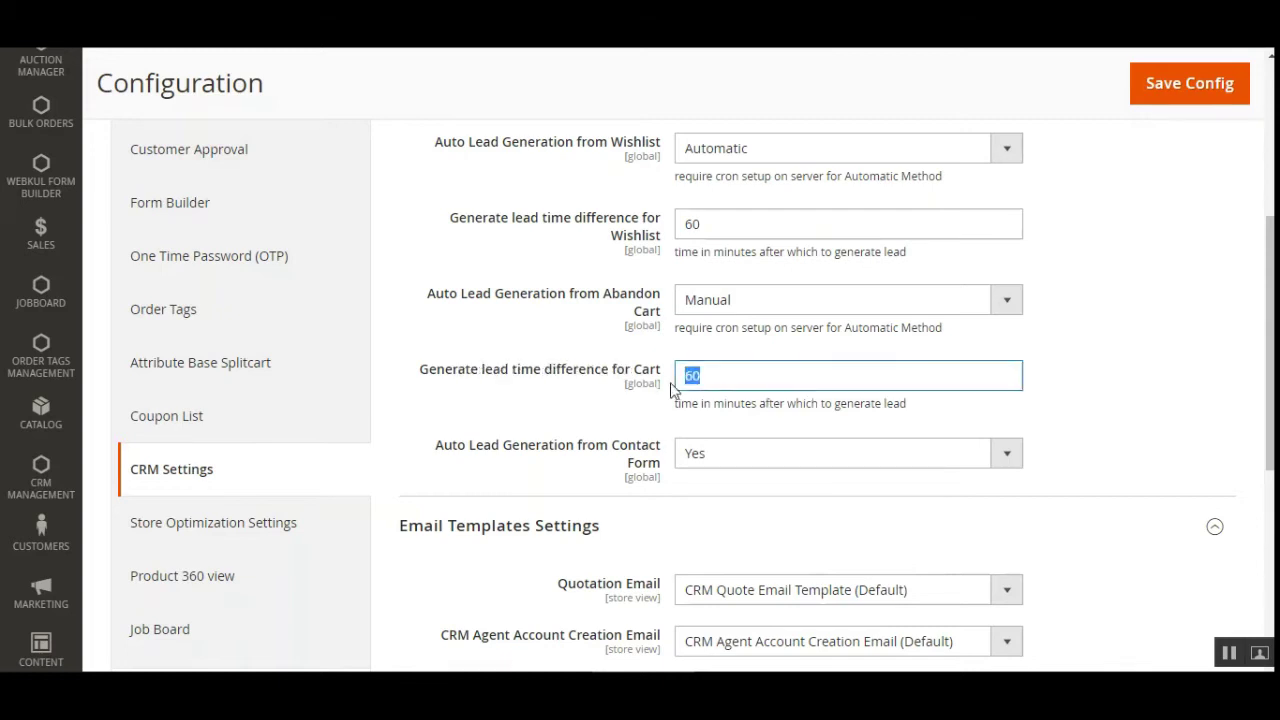
pyautogui.click(1090, 378)
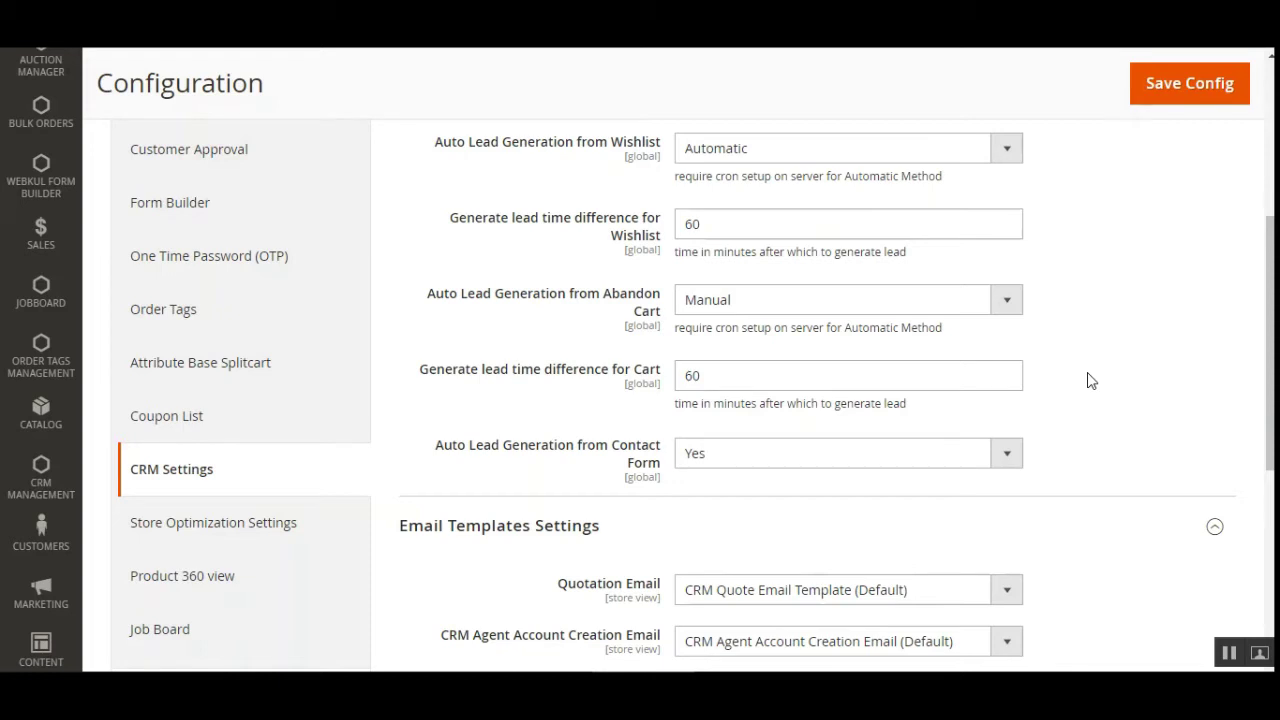
pyautogui.scroll(-1, 1094, 378)
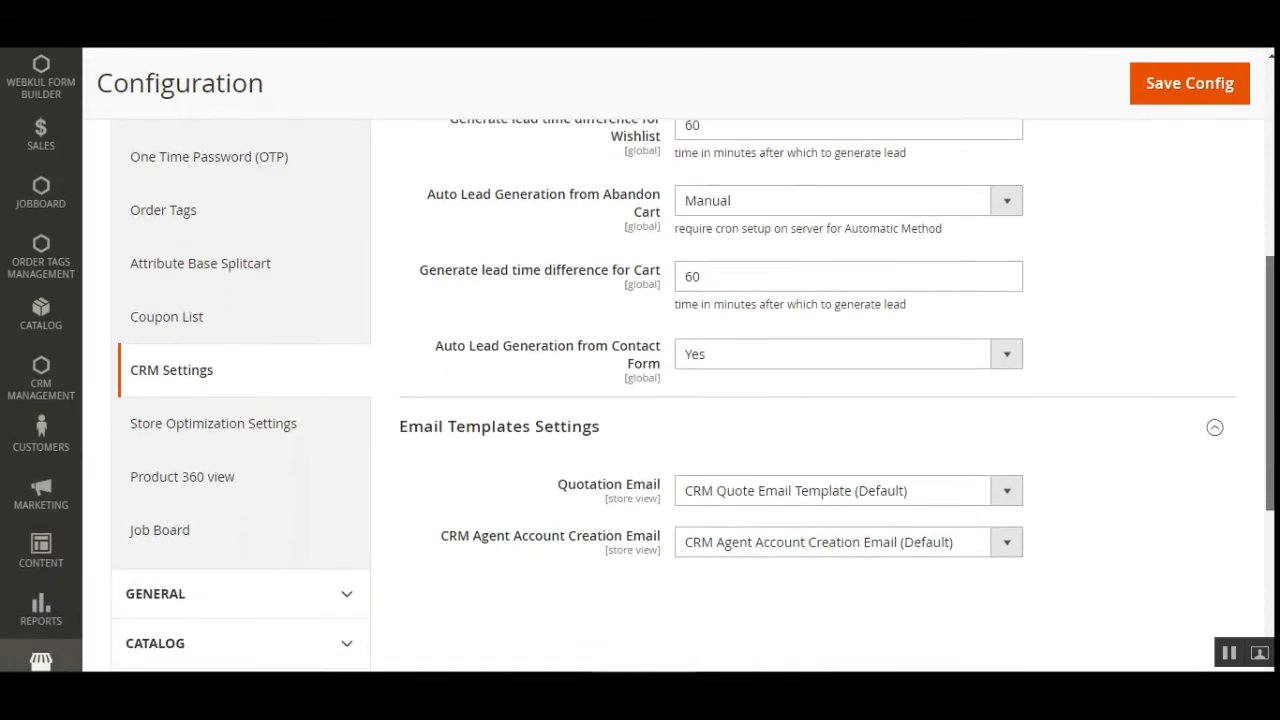
pyautogui.scroll(-1, 903, 443)
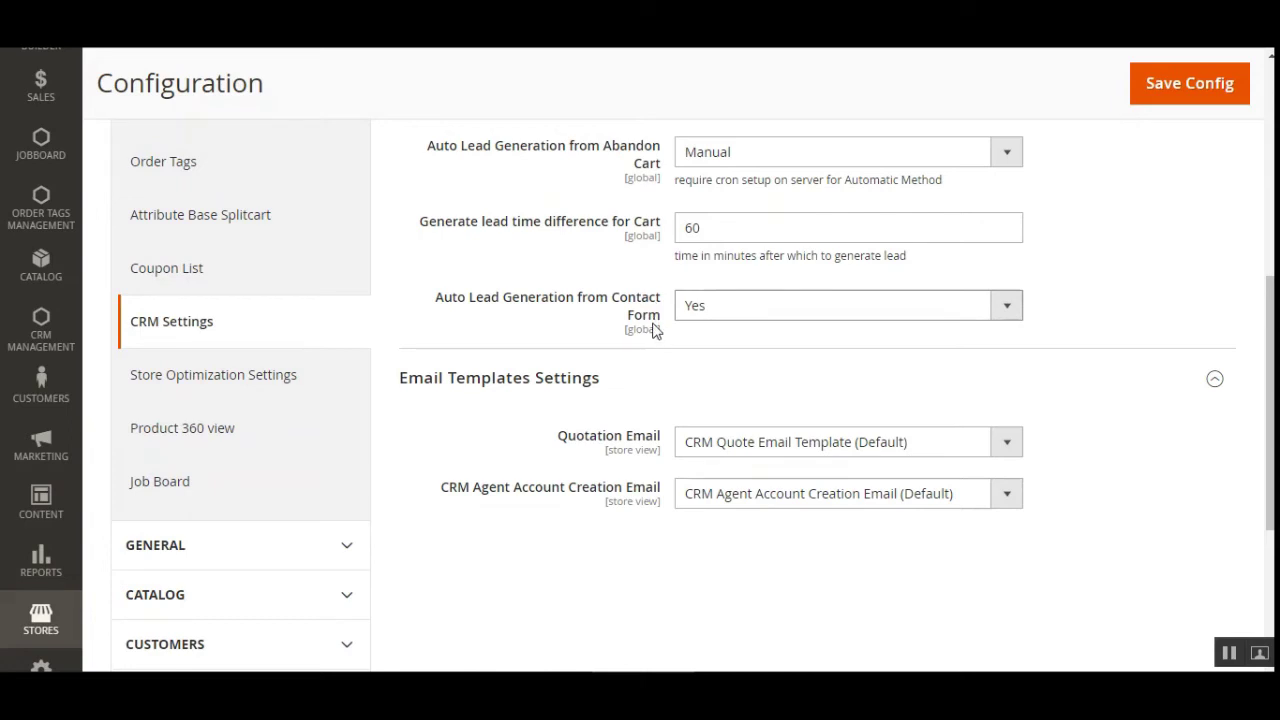
pyautogui.click(760, 316)
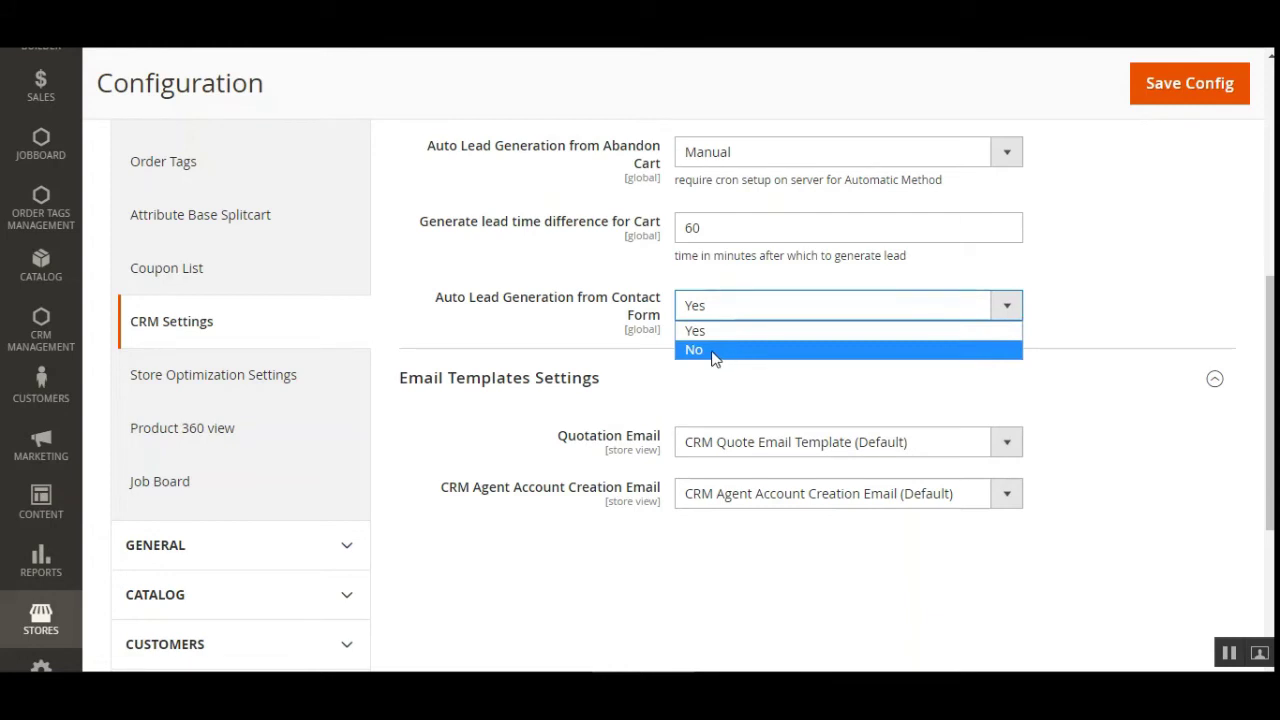
pyautogui.click(1096, 301)
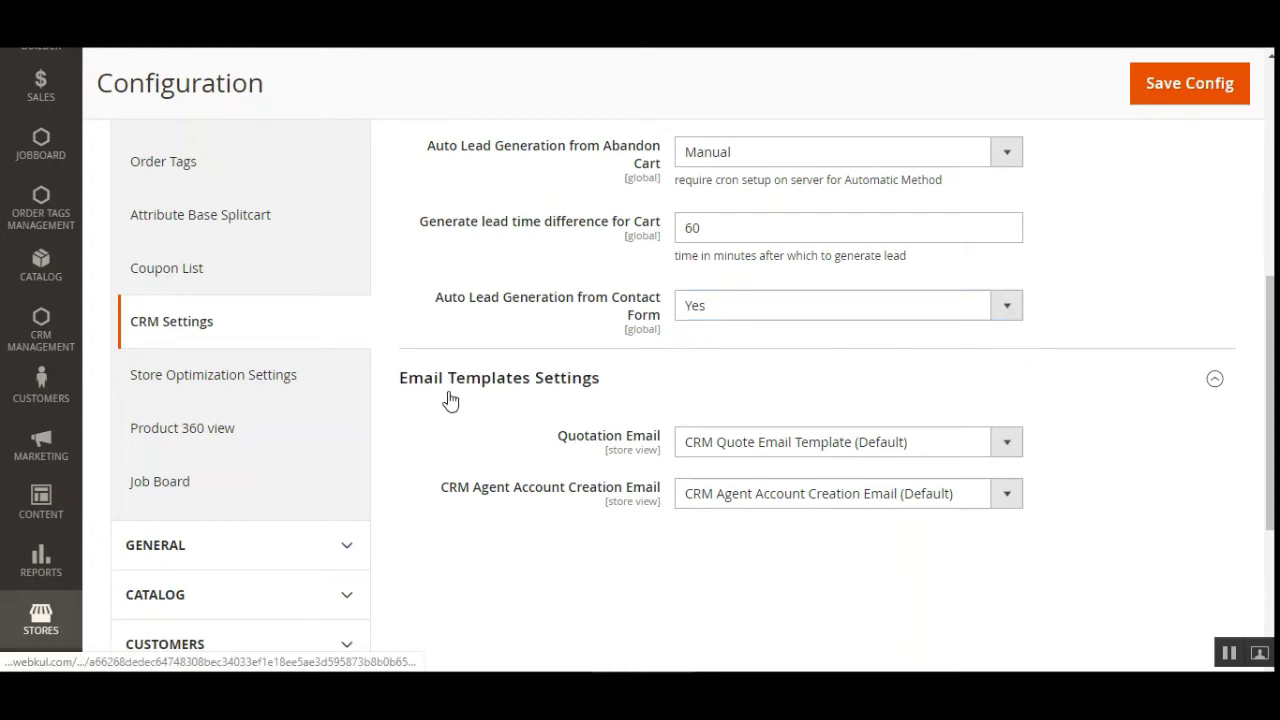
pyautogui.scroll(-2, 409, 420)
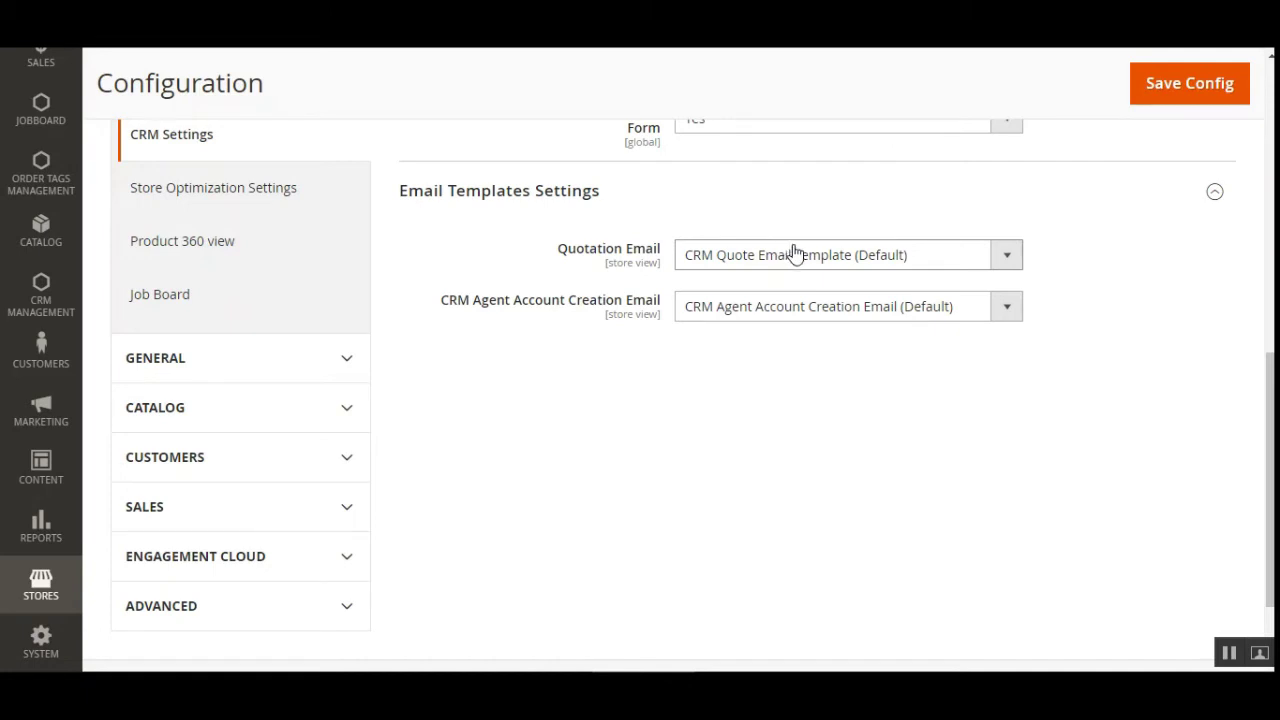
pyautogui.click(840, 258)
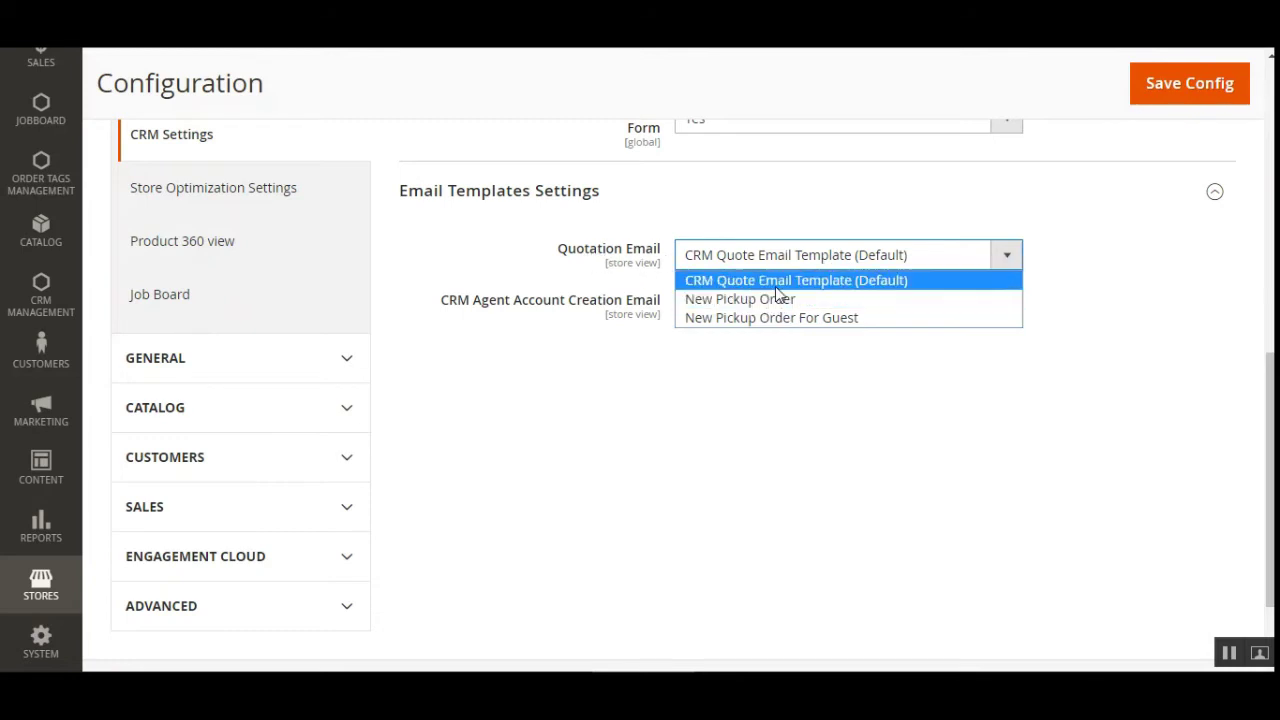
pyautogui.click(843, 290)
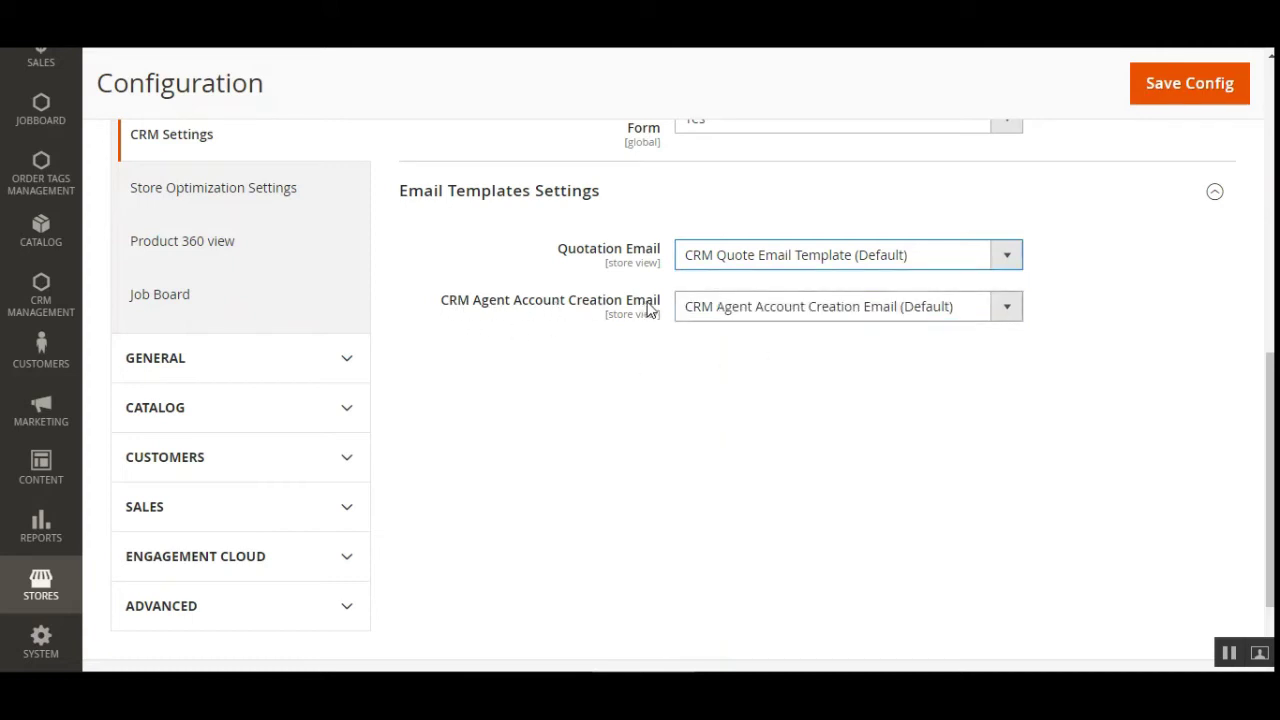
pyautogui.click(756, 314)
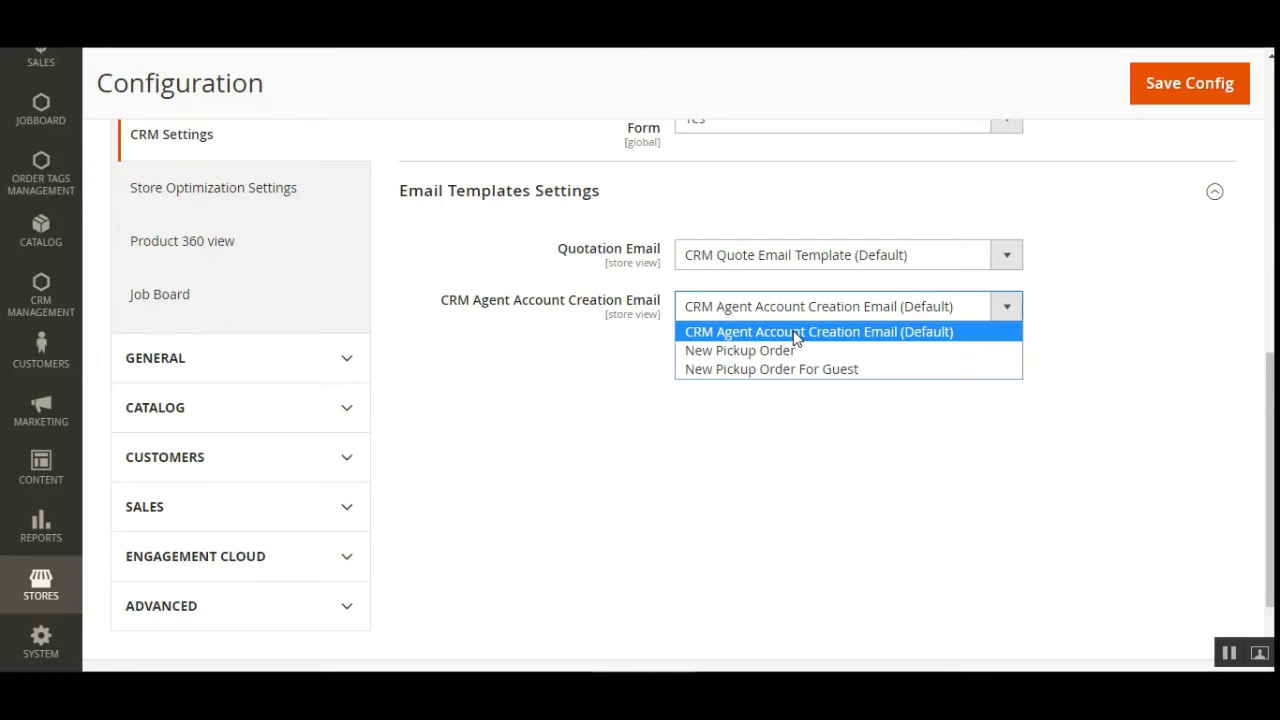
pyautogui.click(1106, 317)
# Review the CRM settings, then bring up the CRM Management flyout in the sidebar
pyautogui.scroll(1, 1269, 460)
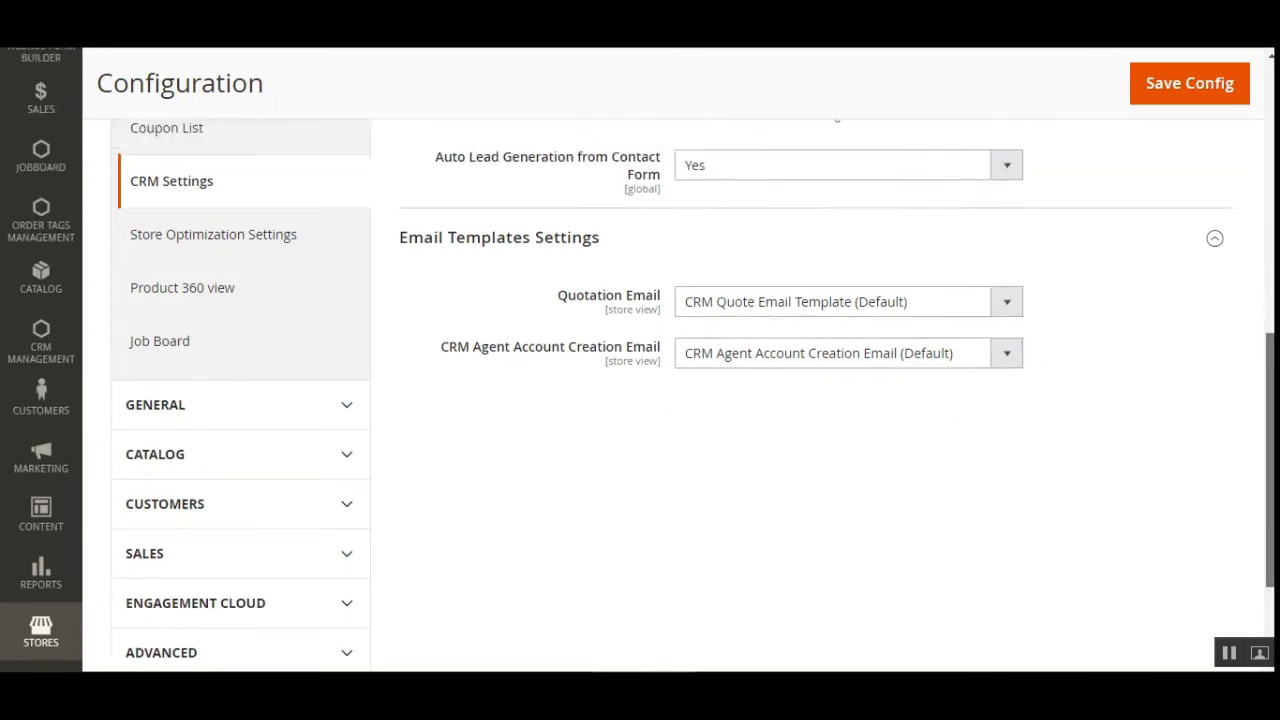
pyautogui.scroll(5, 760, 400)
pyautogui.scroll(3, 1140, 347)
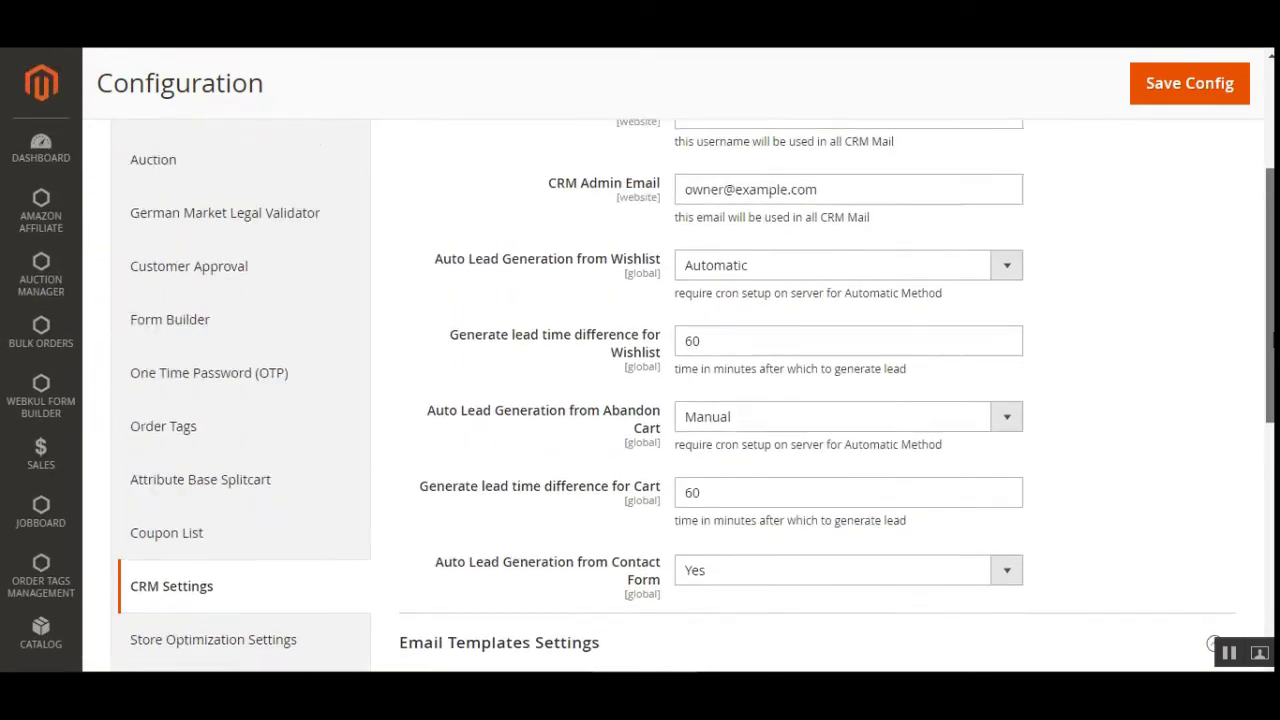
pyautogui.scroll(-3, 609, 543)
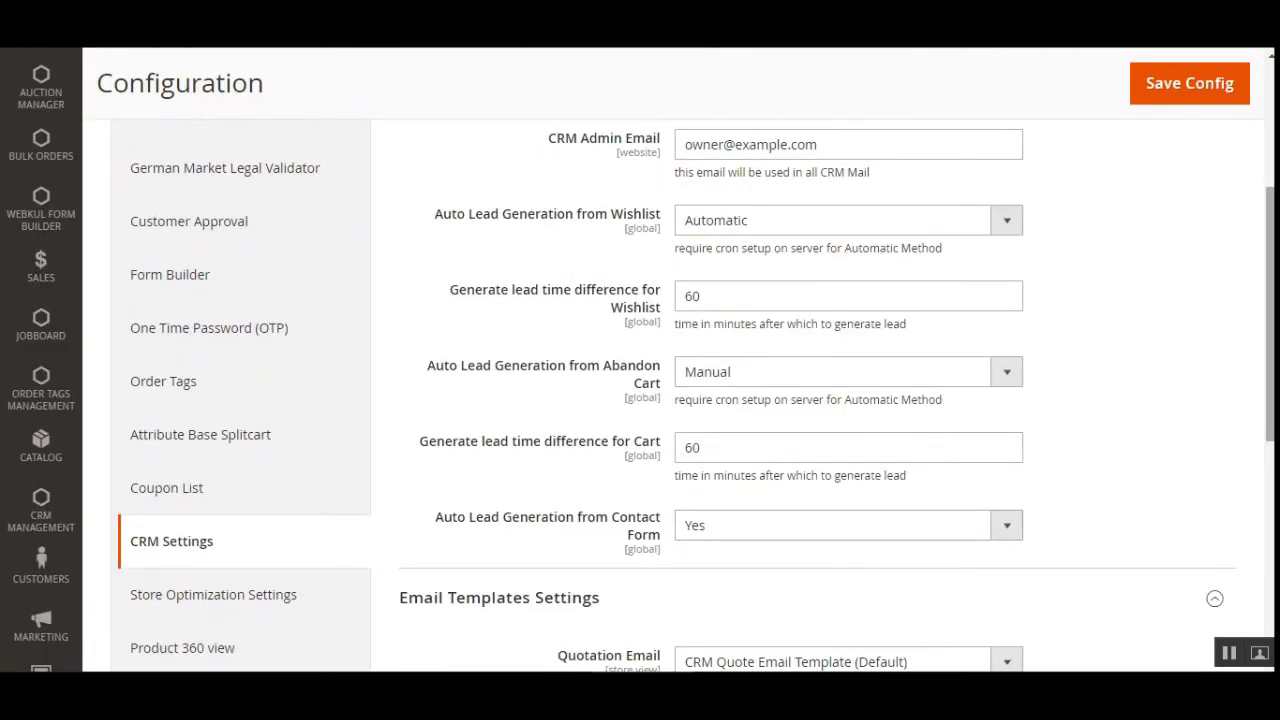
pyautogui.scroll(-2, 640, 400)
pyautogui.scroll(4, 640, 400)
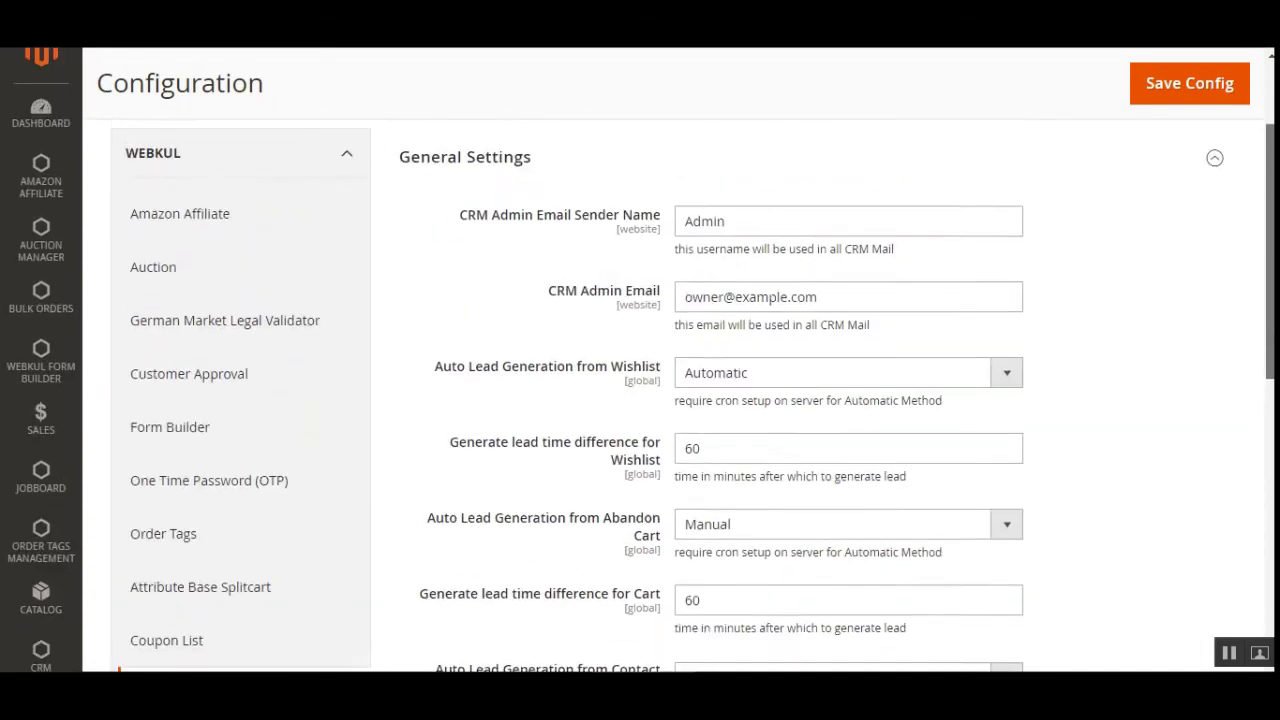
pyautogui.scroll(1, 1121, 281)
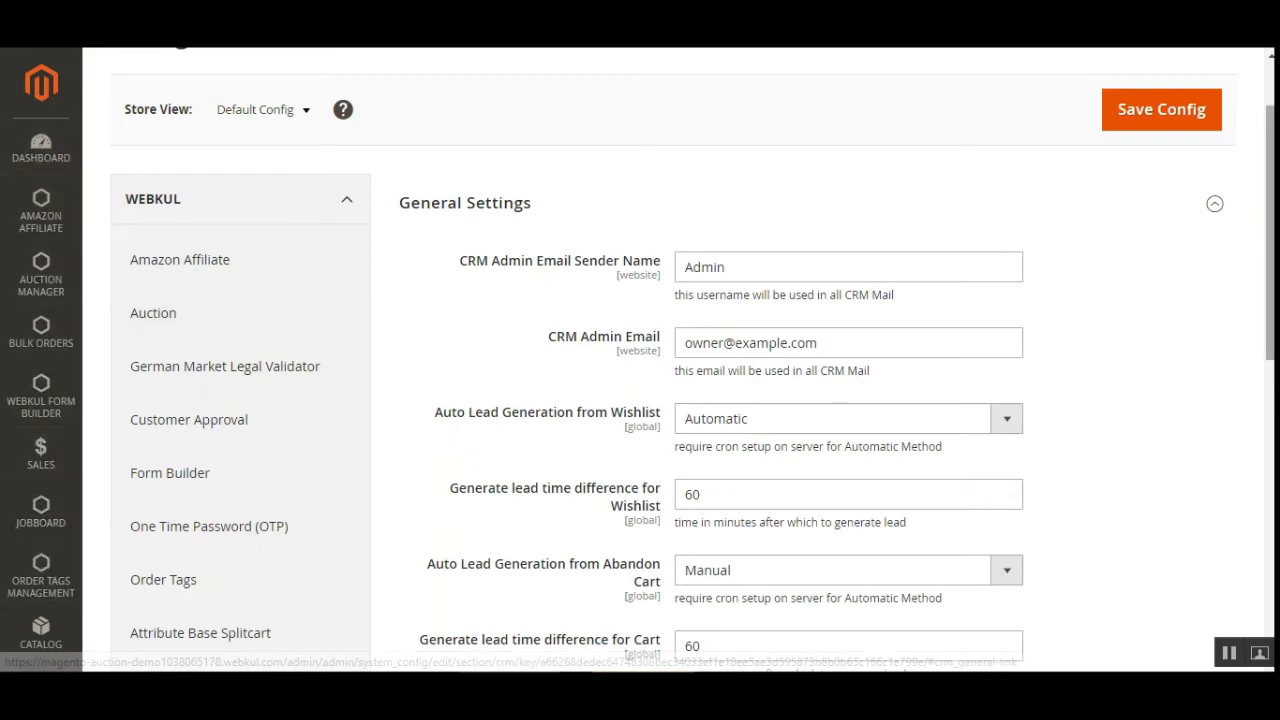
pyautogui.scroll(-3, 640, 360)
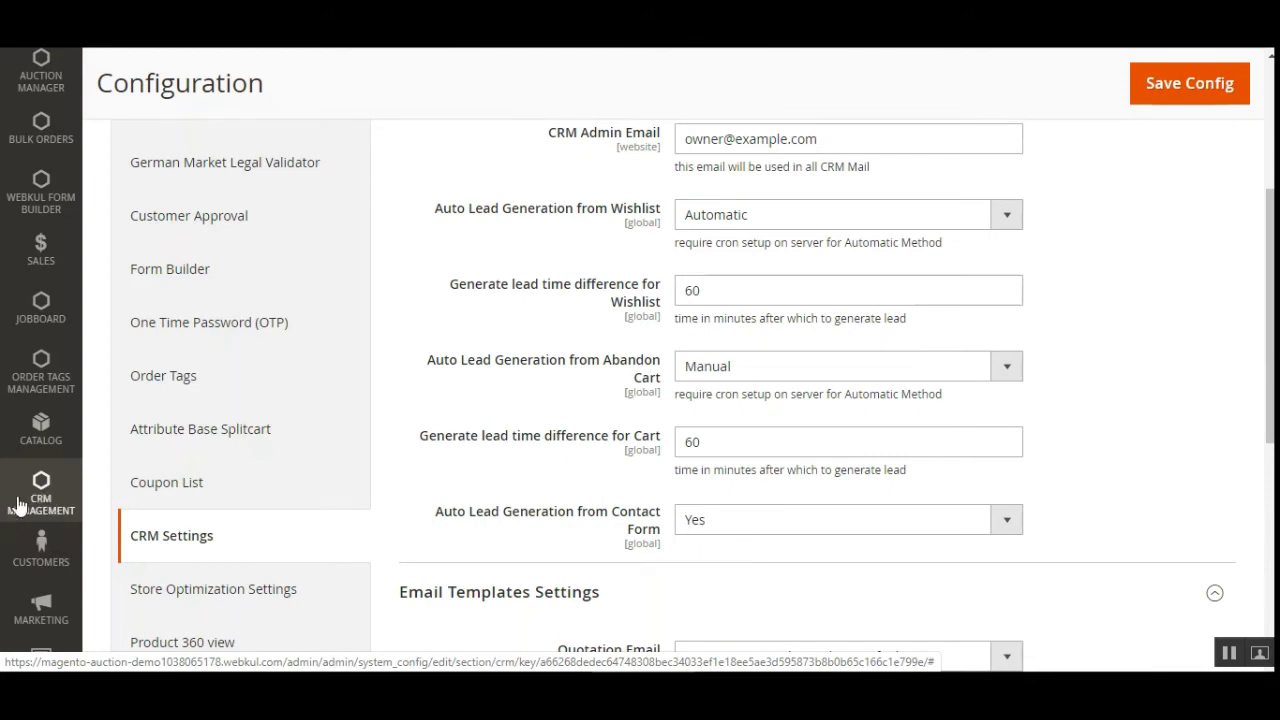
pyautogui.scroll(1, 52, 505)
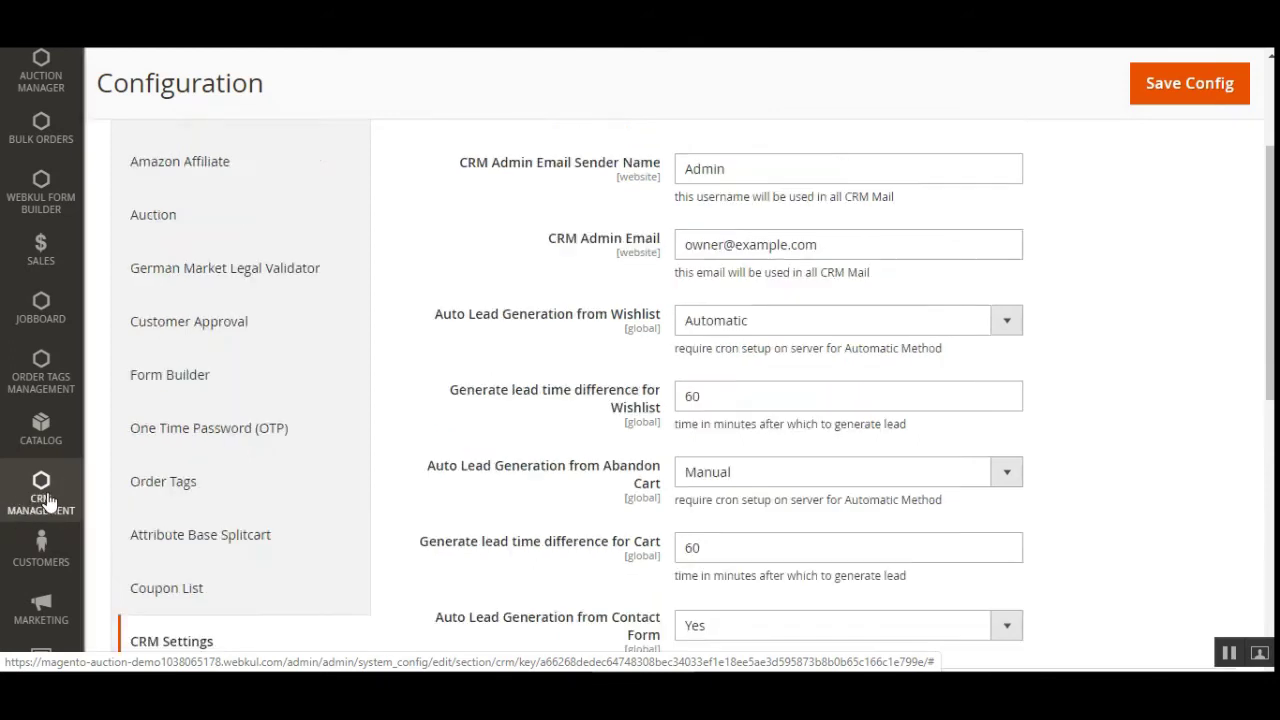
pyautogui.click(48, 500)
pyautogui.scroll(2, 48, 500)
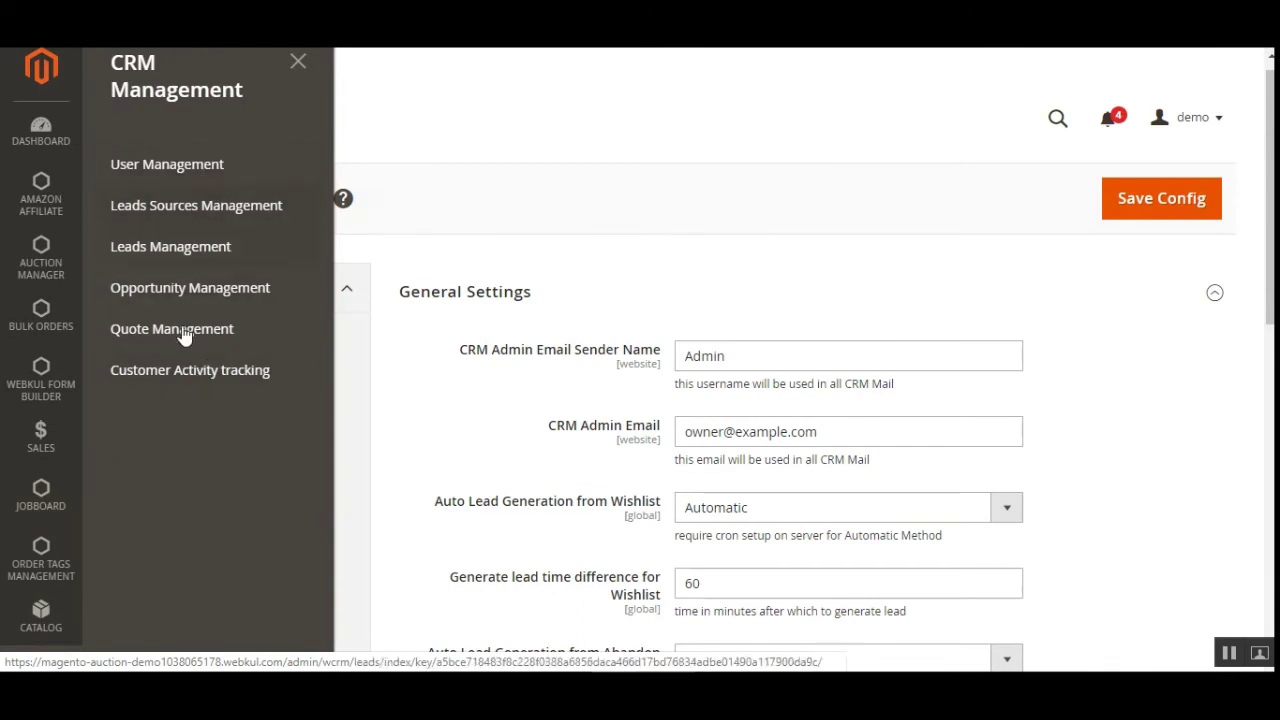
# Load CRM User Management in a new tab and view its grid with one user
pyautogui.rightClick(205, 168)
pyautogui.click(250, 178)
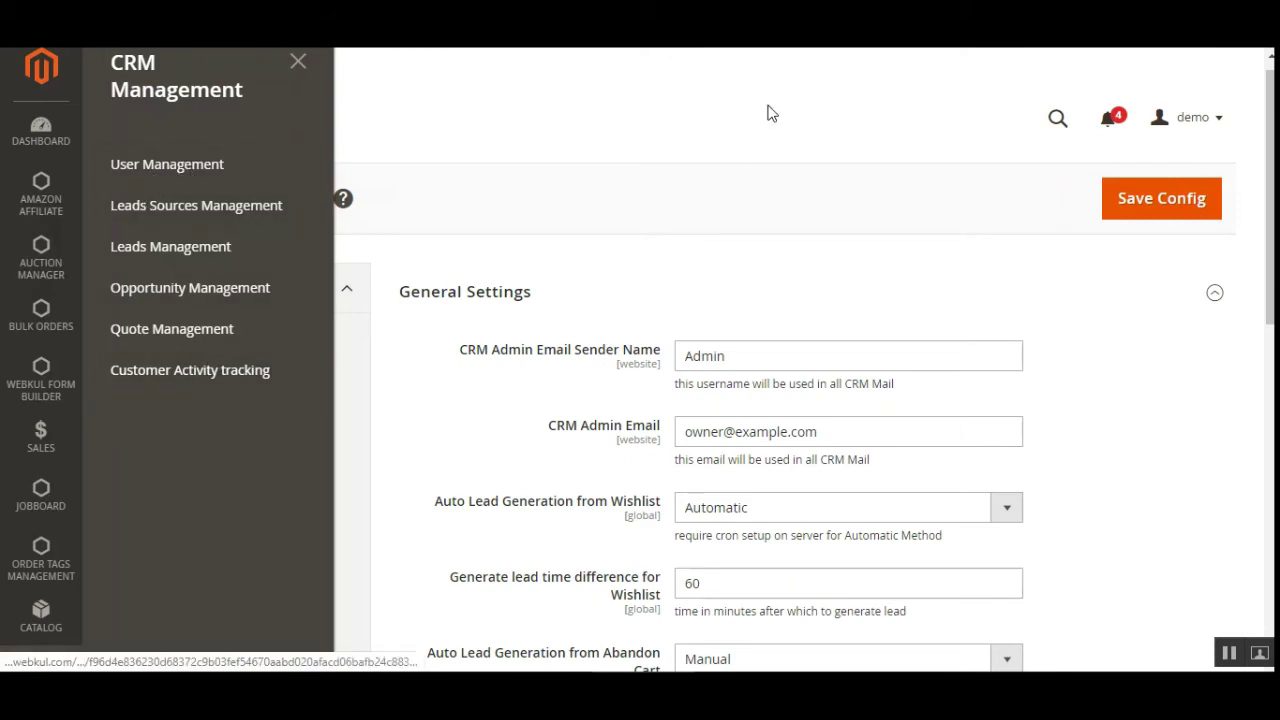
pyautogui.click(167, 164)
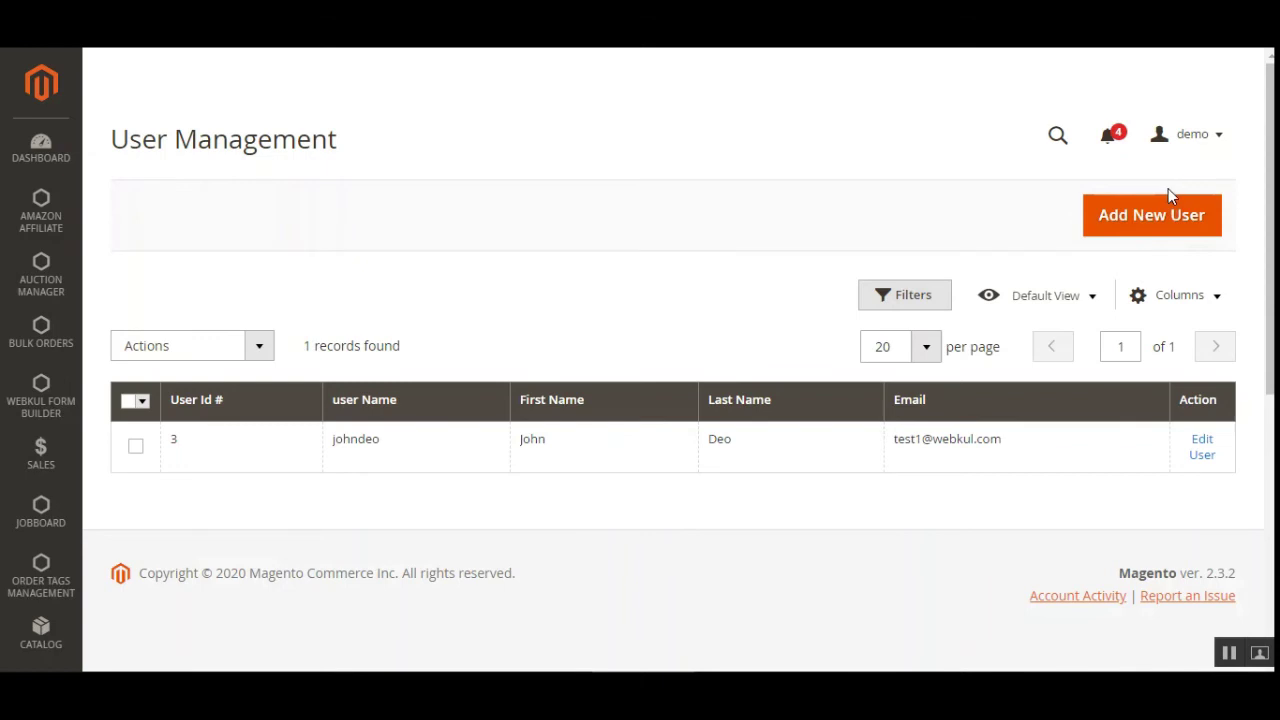
# Check the user grid's bulk Actions list, which offers Delete User
pyautogui.scroll(-3, 673, 400)
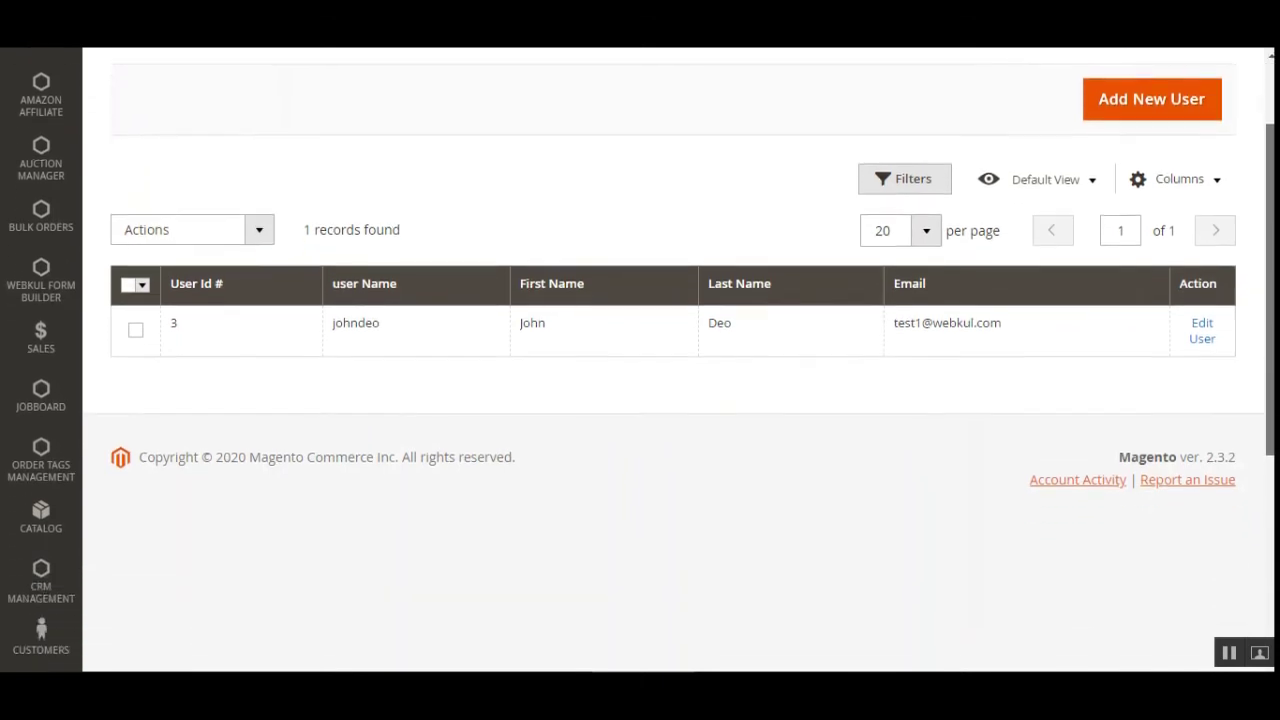
pyautogui.scroll(1, 530, 370)
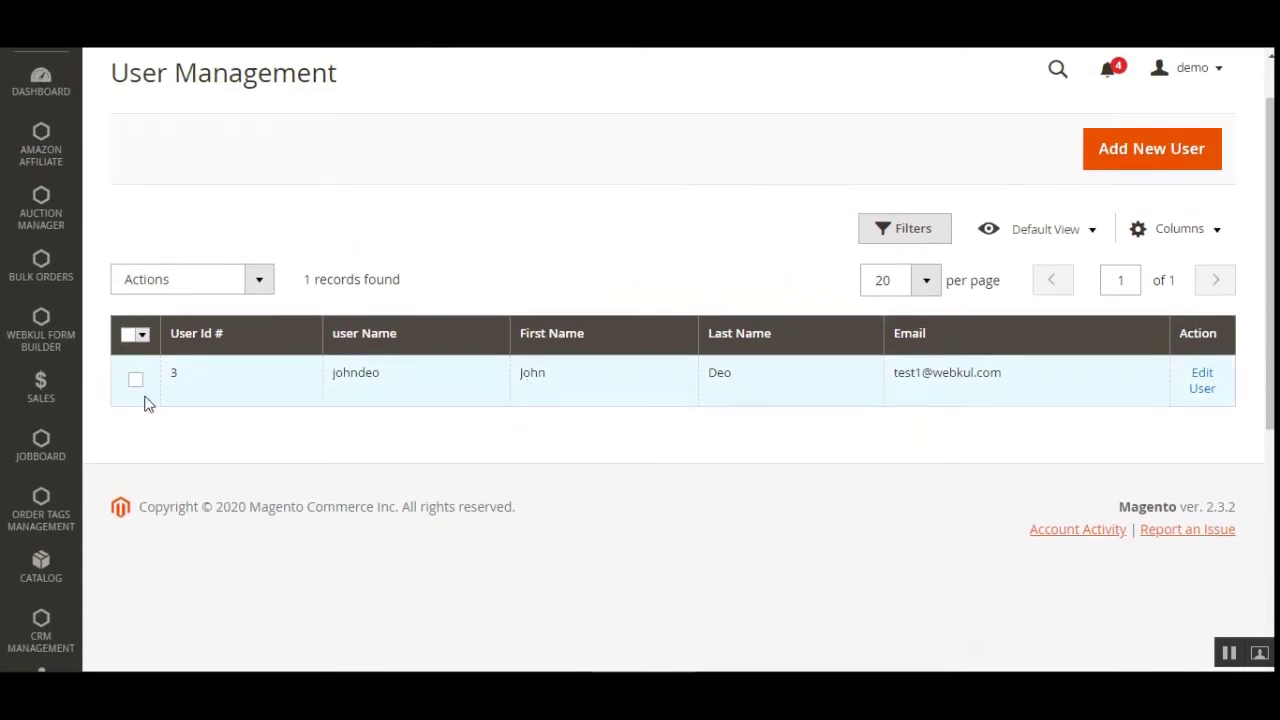
pyautogui.click(262, 288)
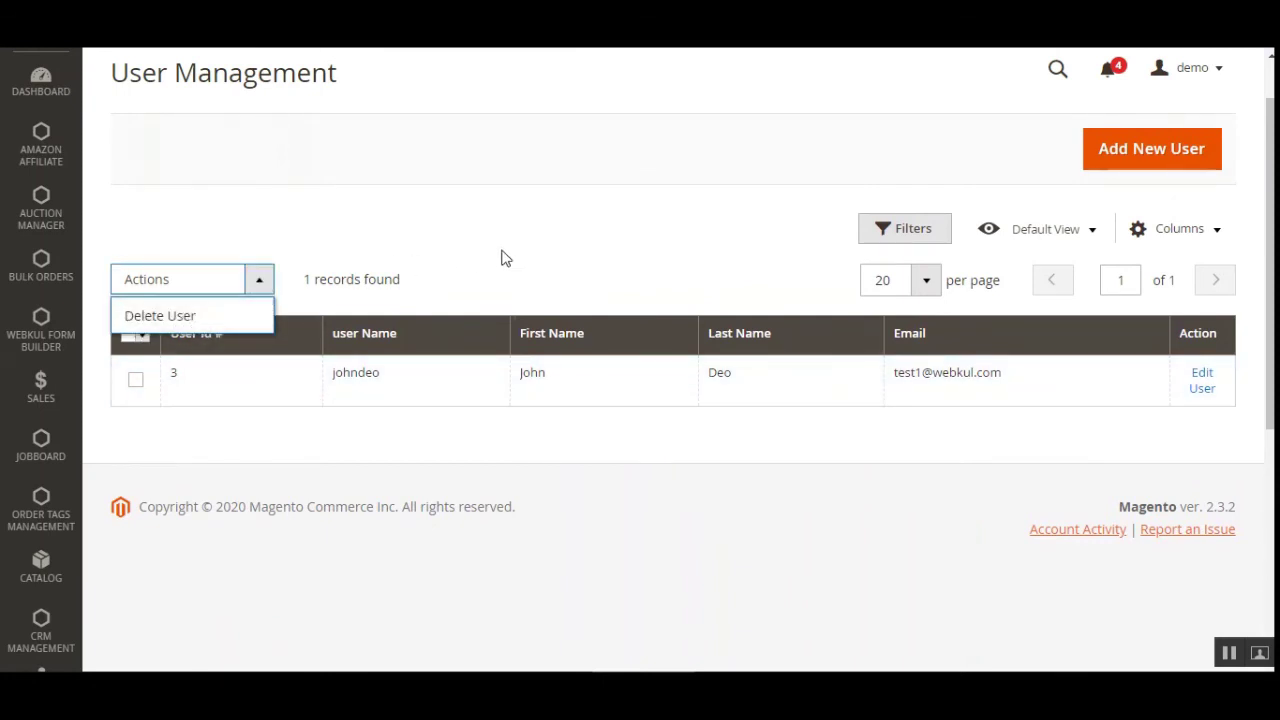
# Show the grid filters and try the user Name and First Name fields, leaving them empty
pyautogui.click(912, 232)
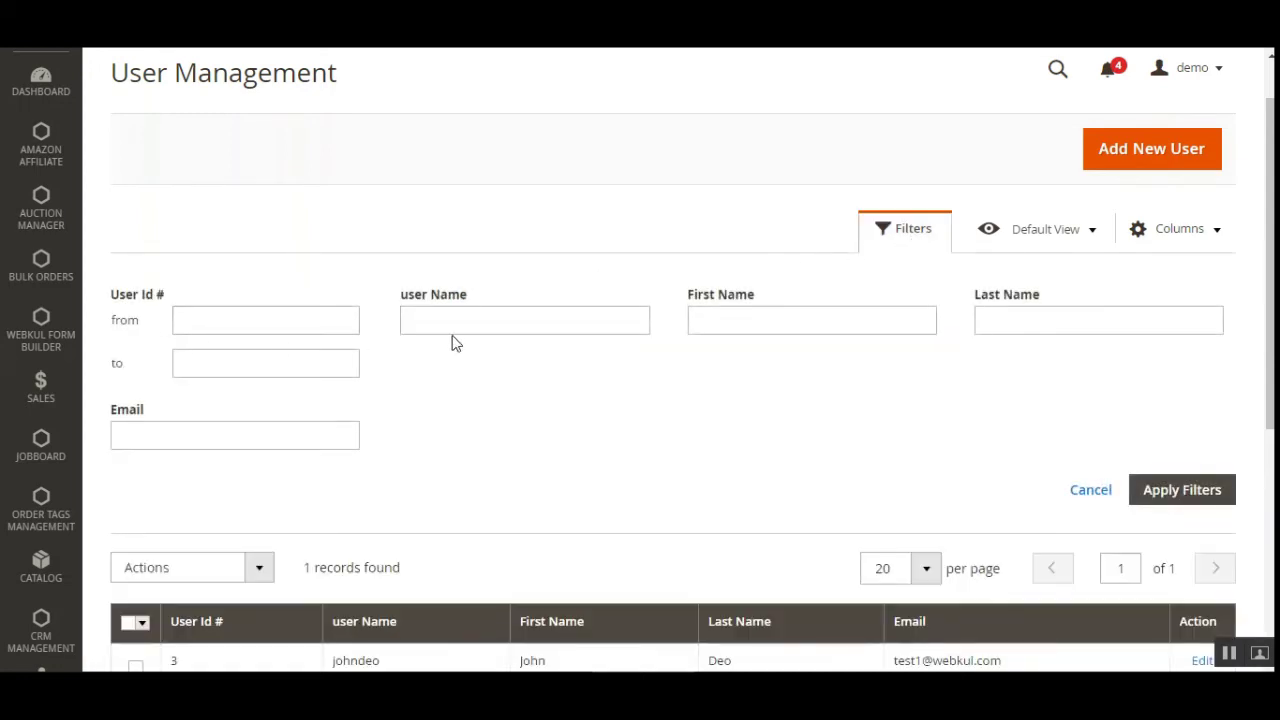
pyautogui.click(505, 322)
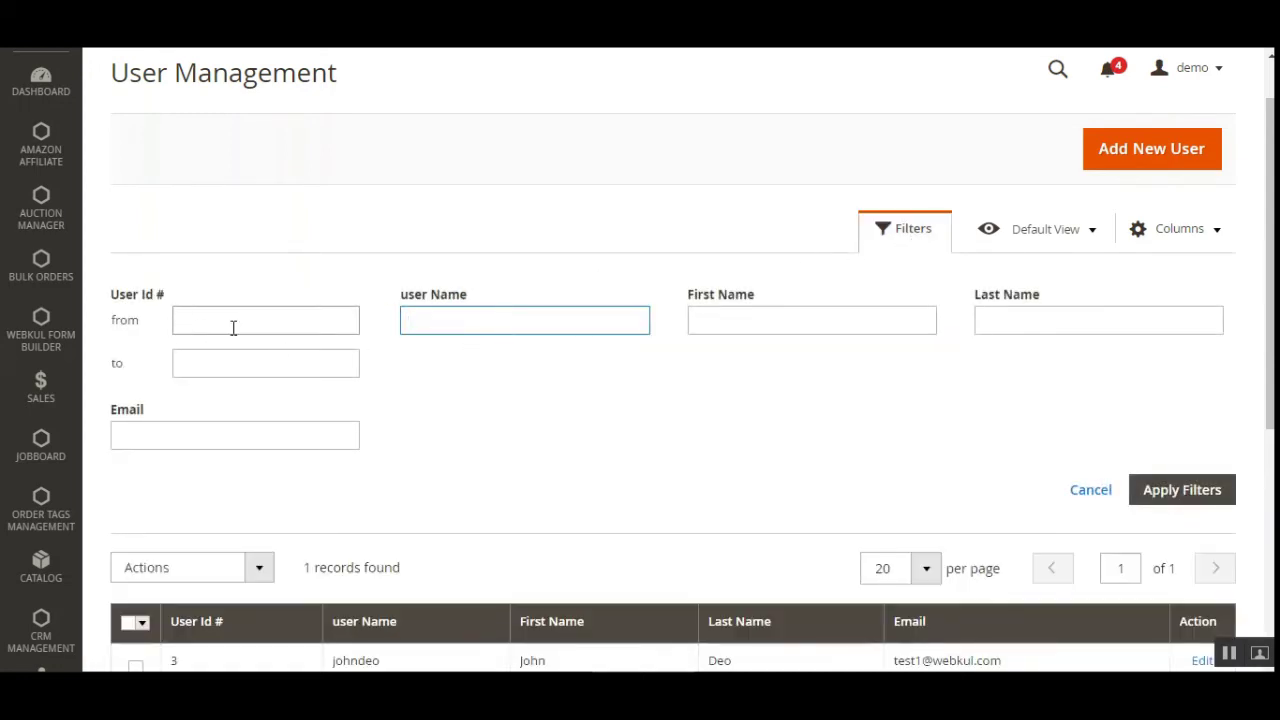
pyautogui.click(838, 322)
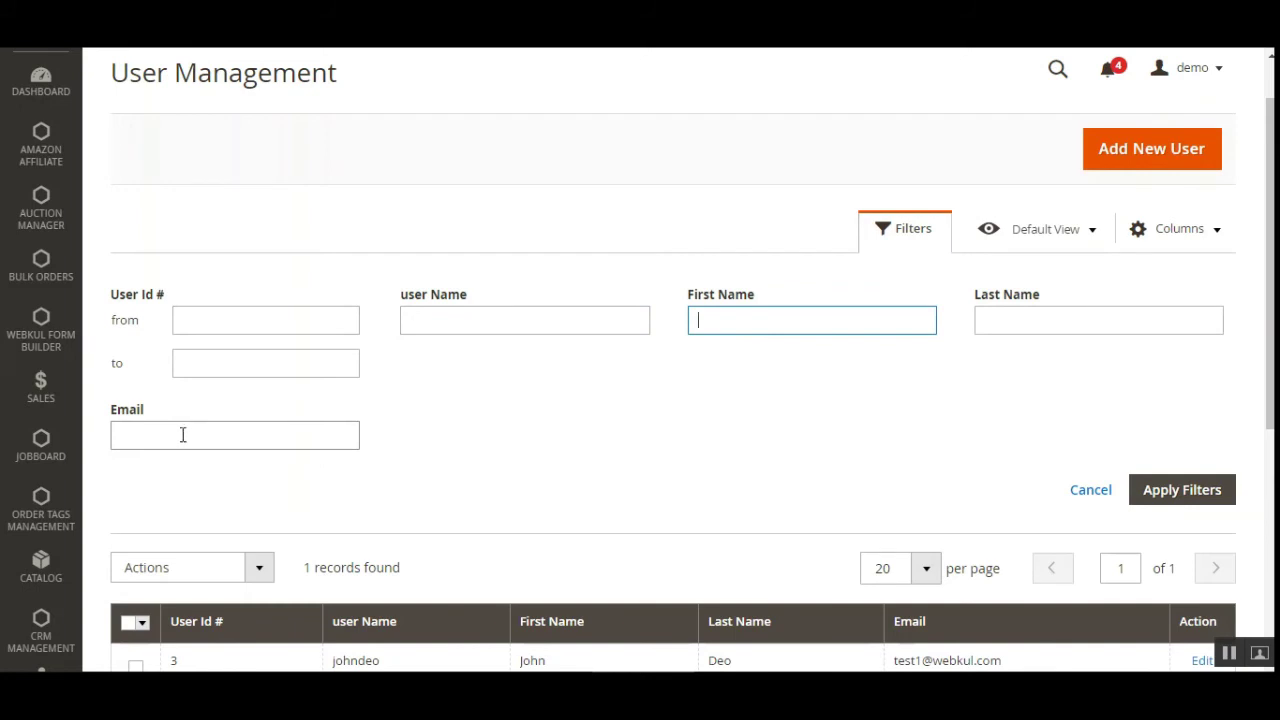
pyautogui.scroll(-3, 640, 400)
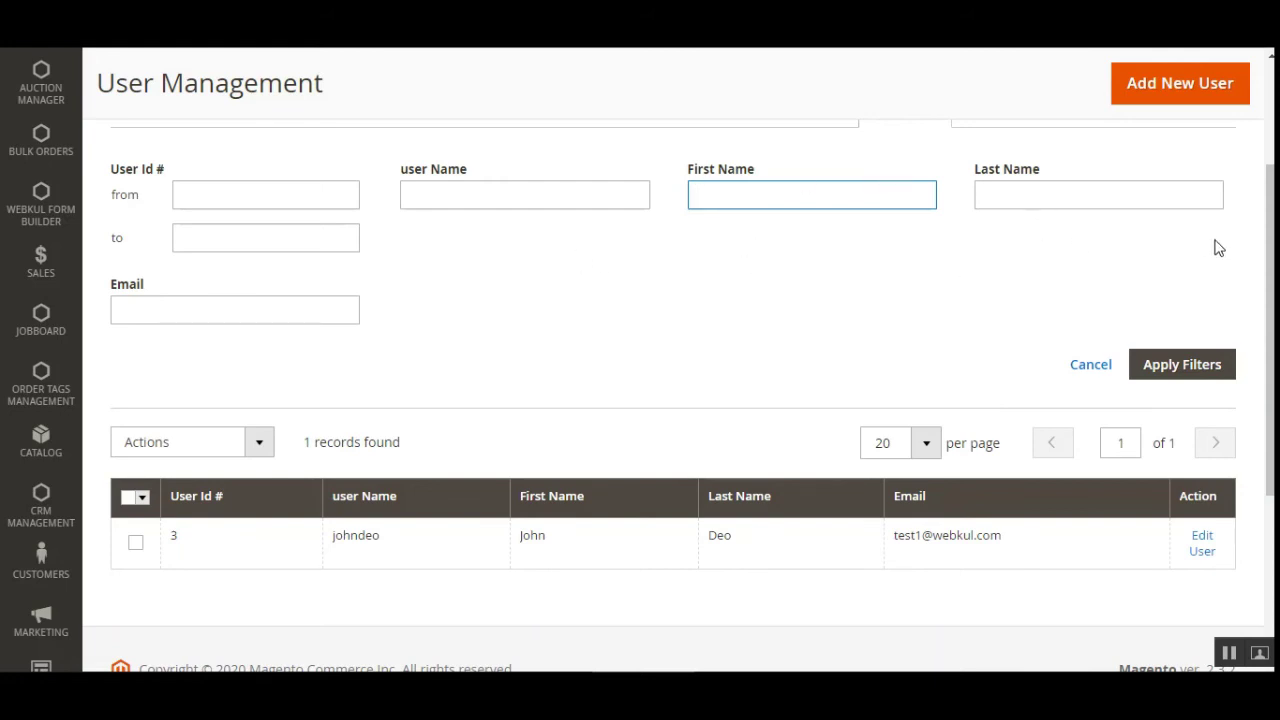
pyautogui.scroll(2, 1260, 255)
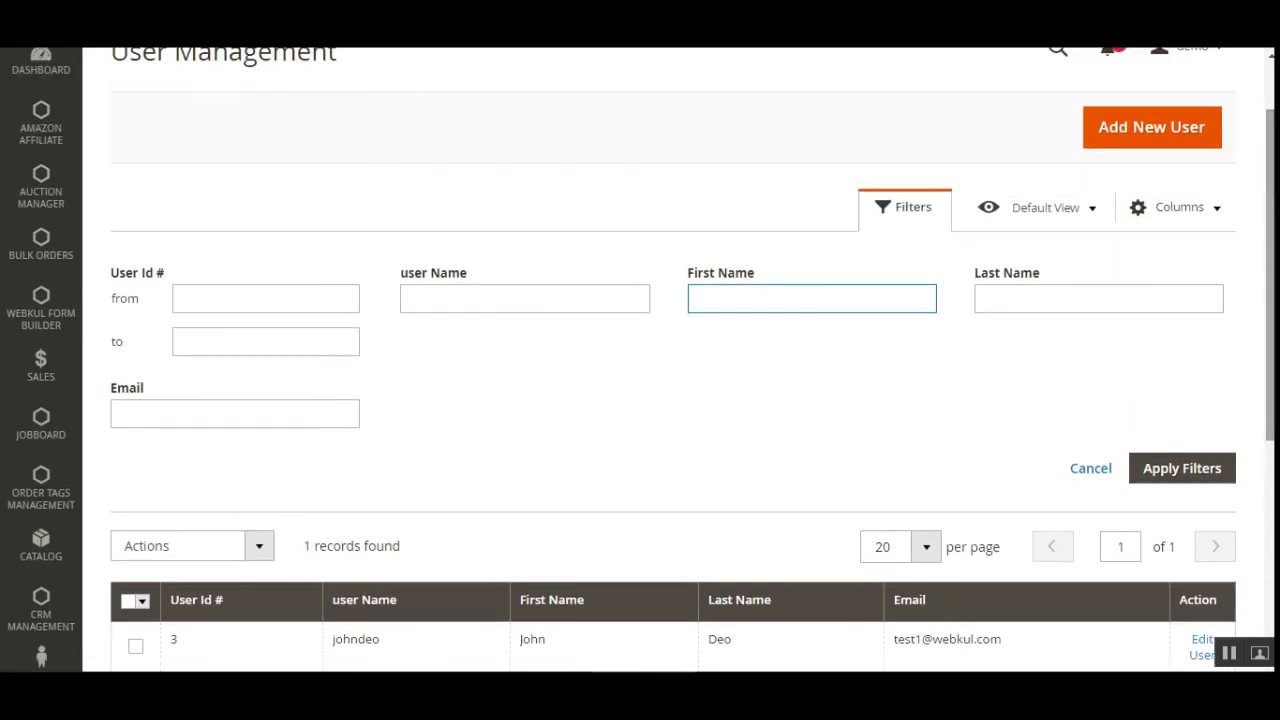
# Start a new CRM agent and step through its User Name, First Name and Last Name fields
pyautogui.click(1150, 141)
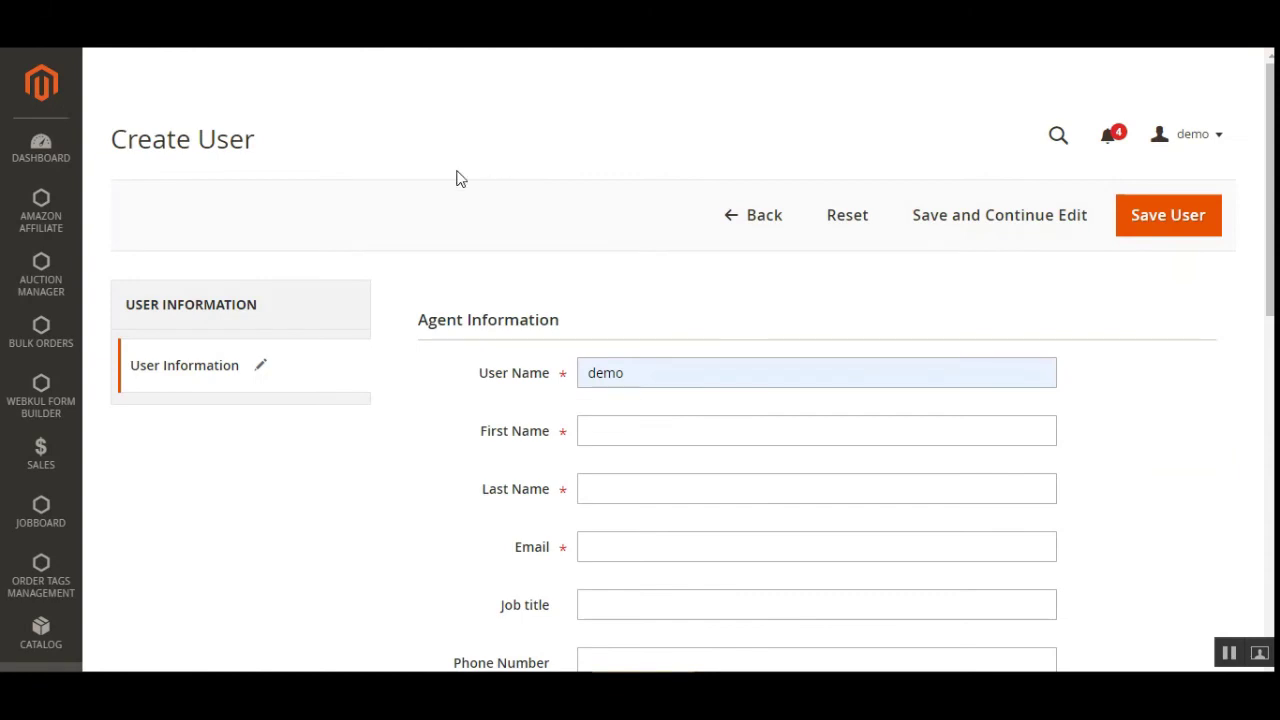
pyautogui.scroll(-3, 843, 283)
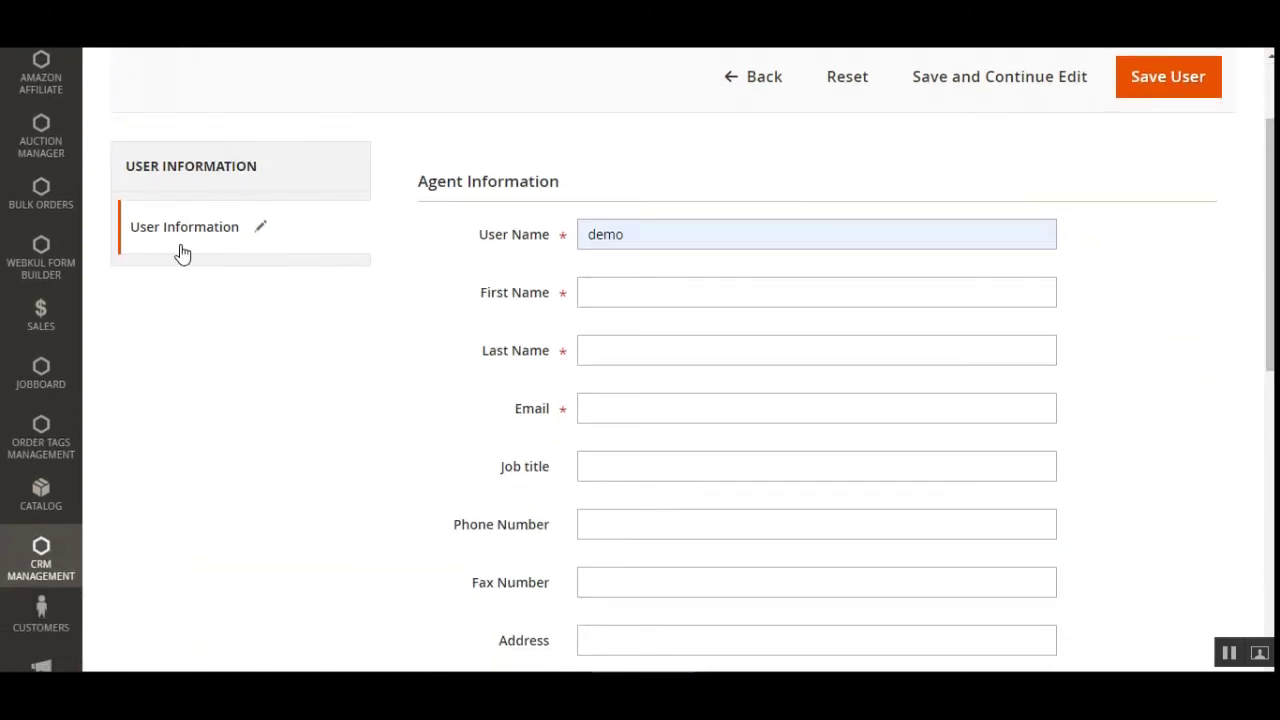
pyautogui.scroll(-1, 680, 400)
pyautogui.scroll(1, 680, 400)
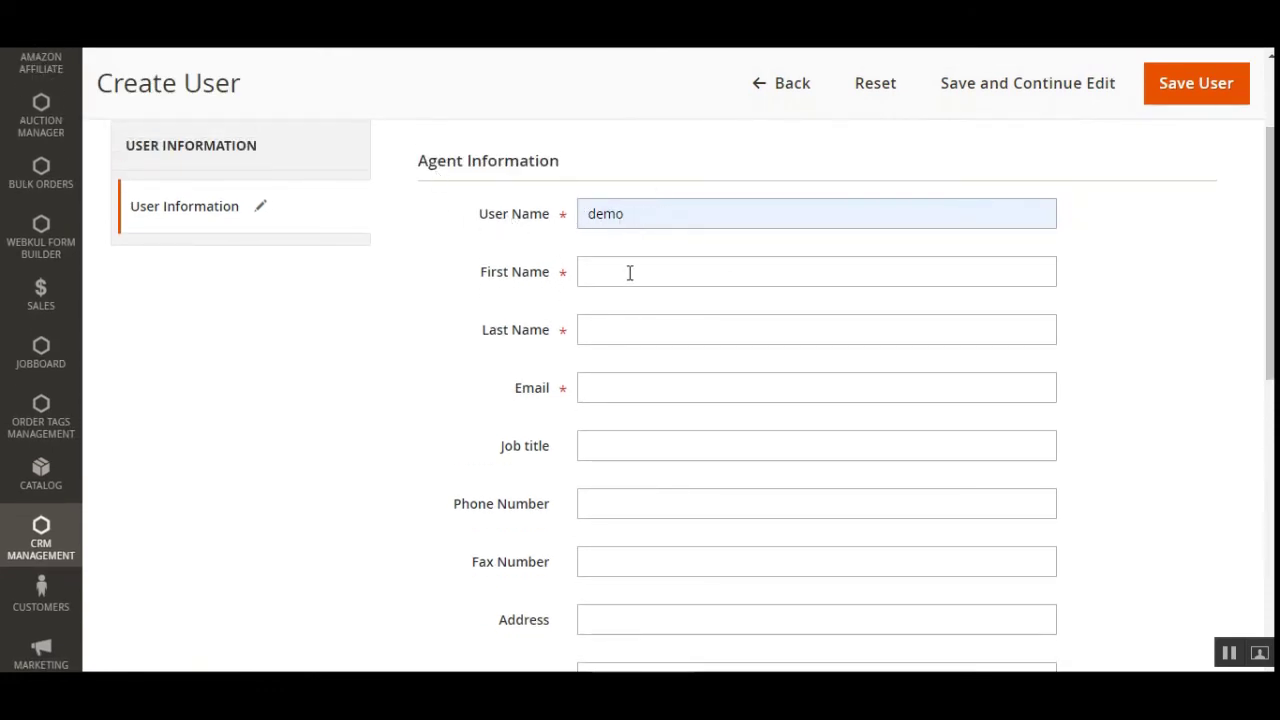
pyautogui.click(629, 211)
pyautogui.click(427, 257)
pyautogui.click(651, 287)
pyautogui.click(617, 322)
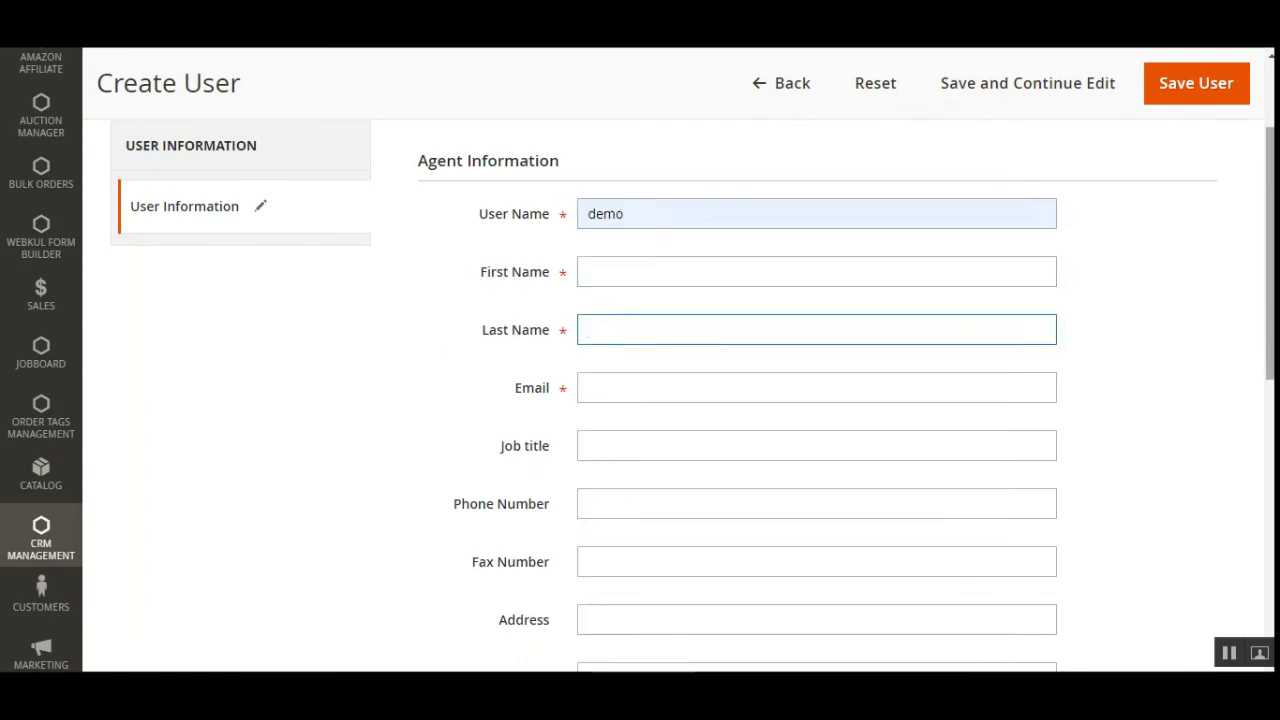
# Step through the agent's Email, Job title, Phone Number and Fax Number fields
pyautogui.scroll(-2, 414, 363)
pyautogui.click(629, 277)
pyautogui.click(617, 308)
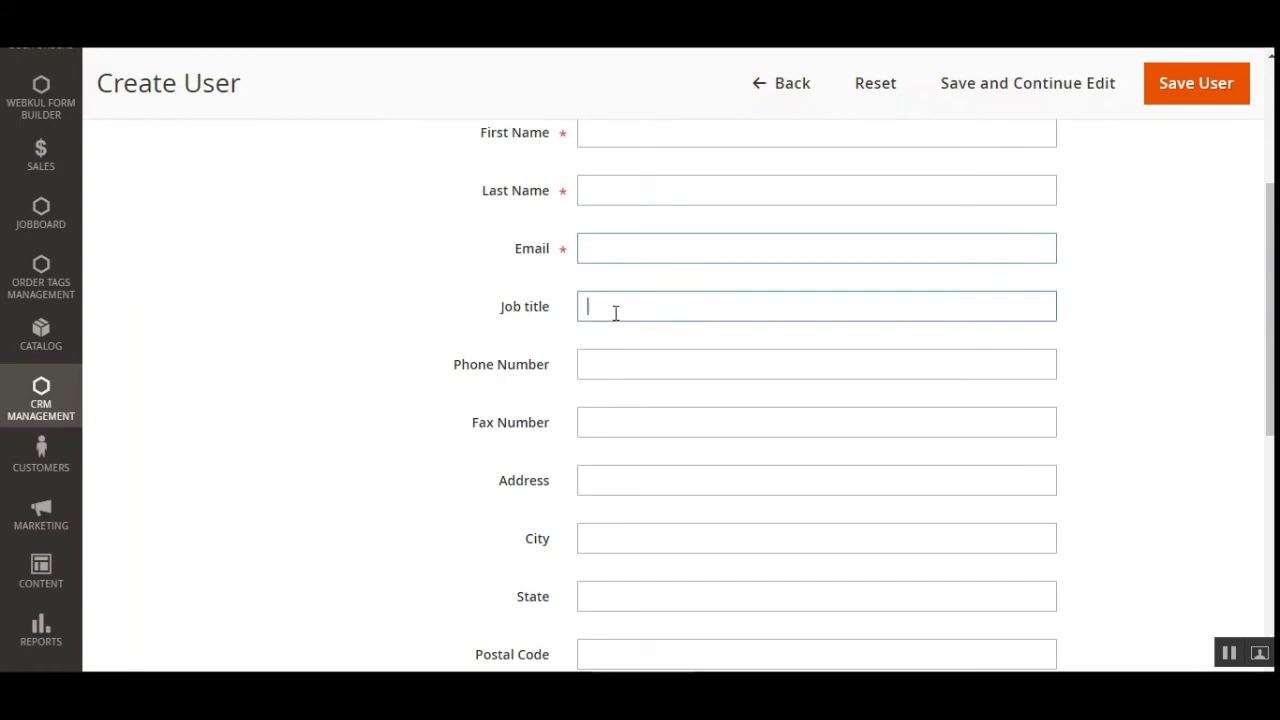
pyautogui.click(619, 375)
pyautogui.click(616, 422)
pyautogui.scroll(-2, 795, 440)
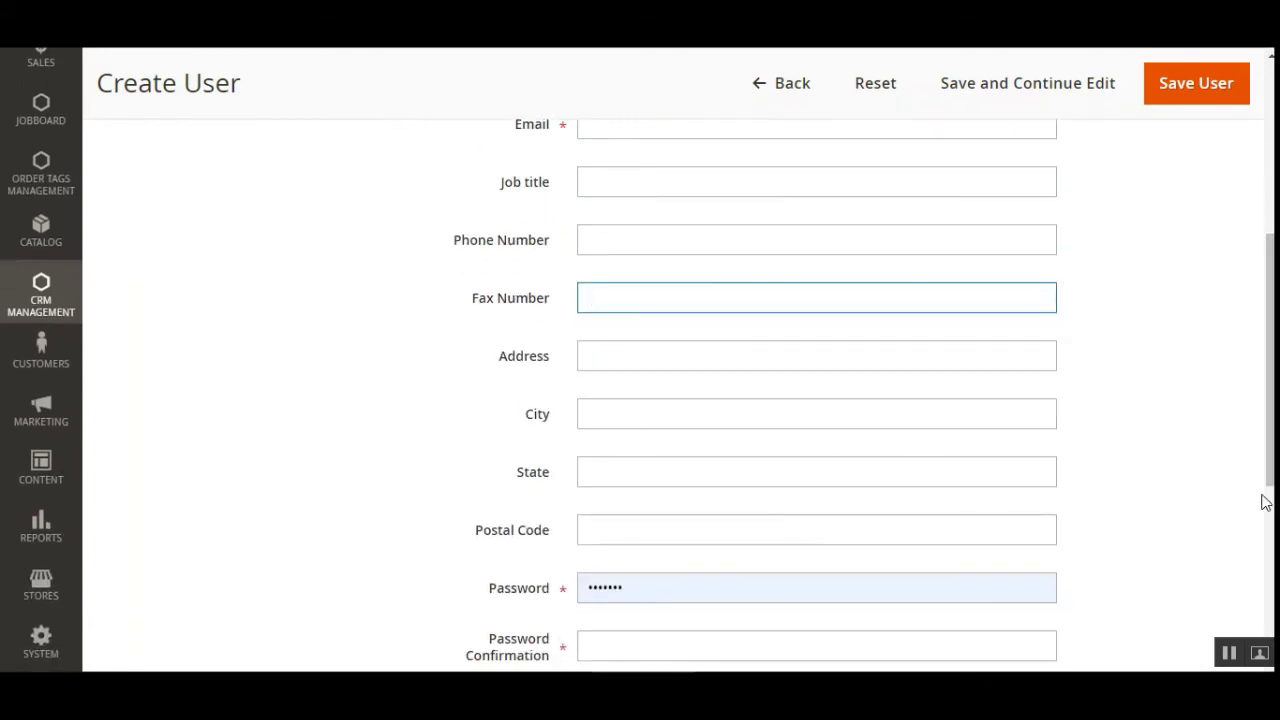
pyautogui.scroll(-2, 1268, 505)
pyautogui.scroll(-1, 1268, 505)
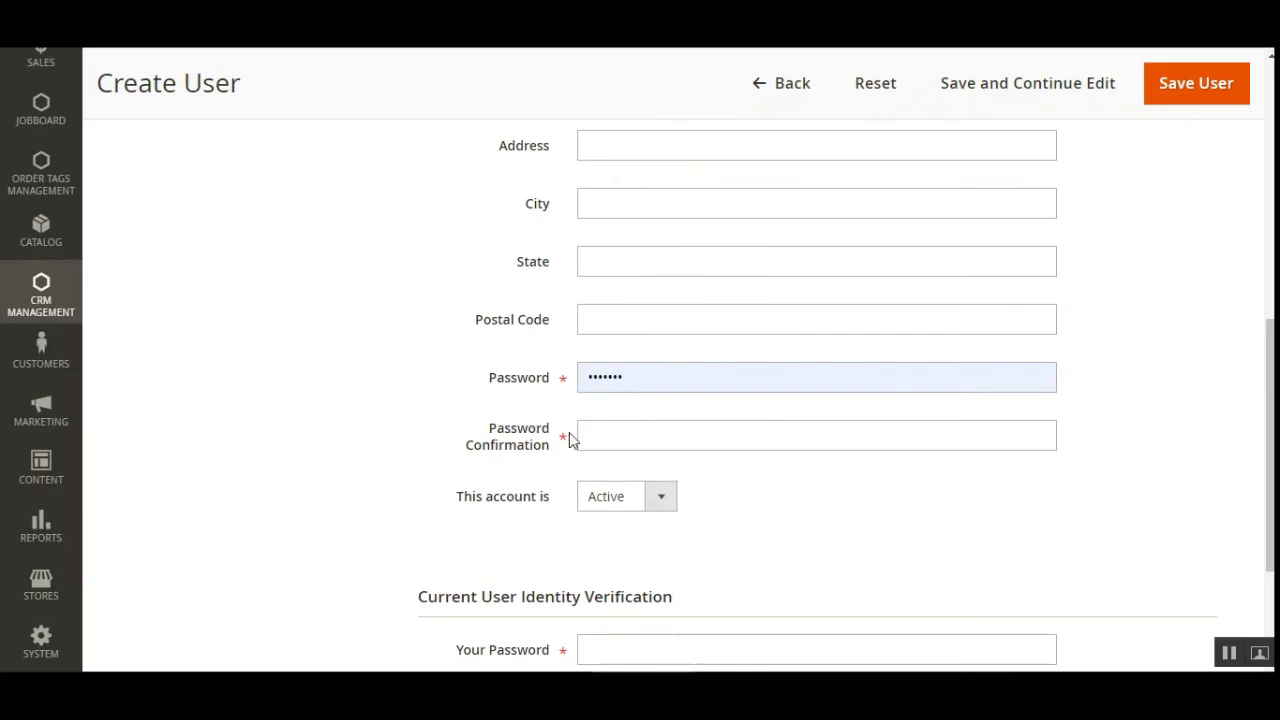
pyautogui.scroll(-2, 683, 390)
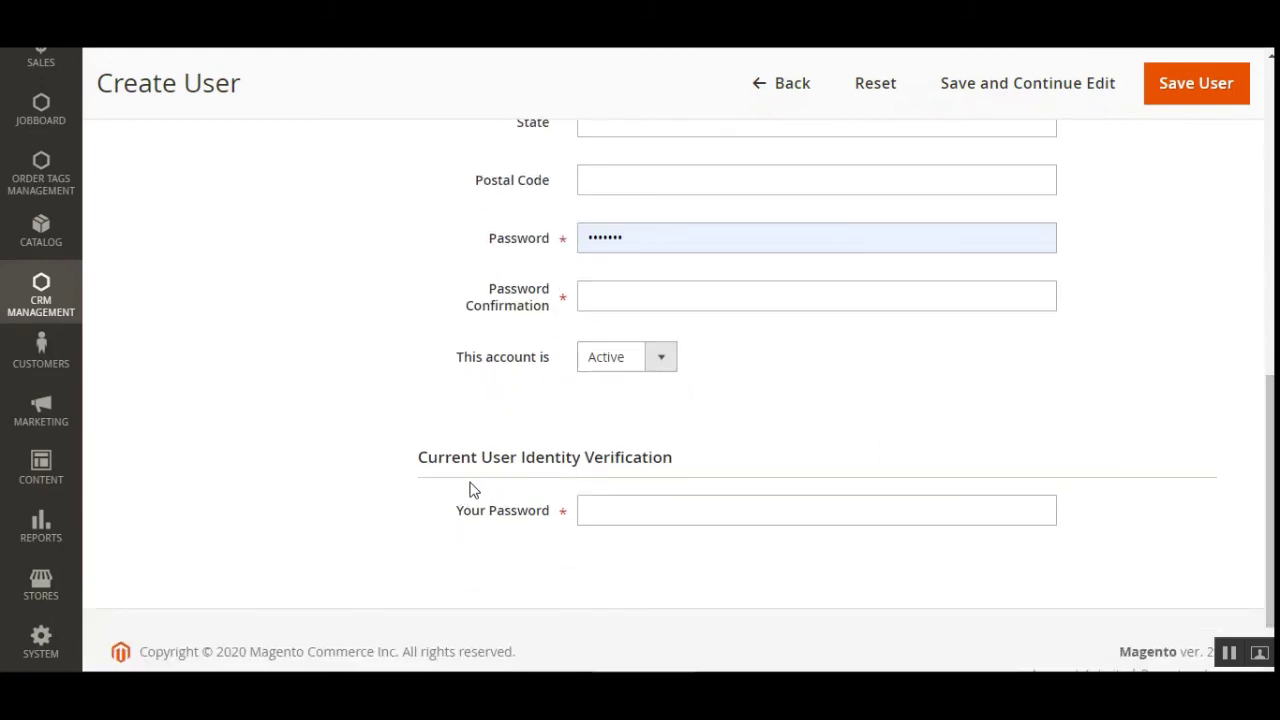
# Inspect the Your Password verification field, then leave the Create User form without saving
pyautogui.moveTo(457, 517); pyautogui.dragTo(543, 523)
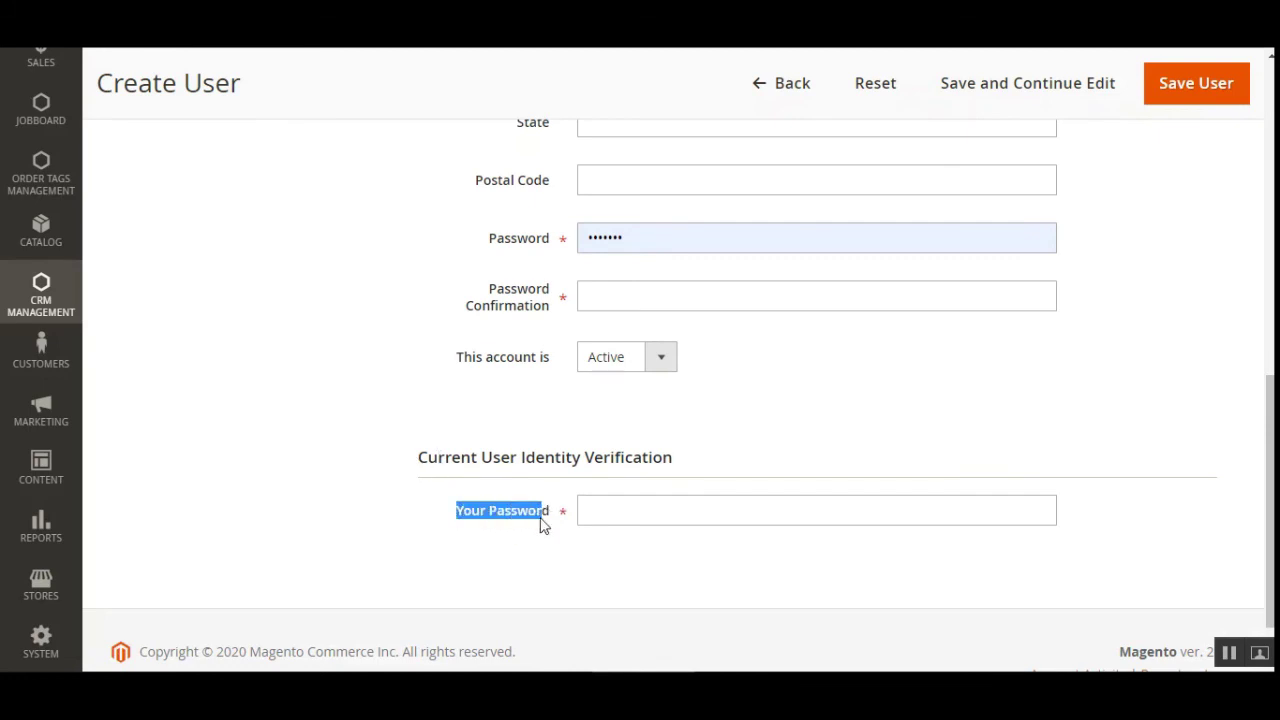
pyautogui.click(634, 514)
pyautogui.click(458, 508)
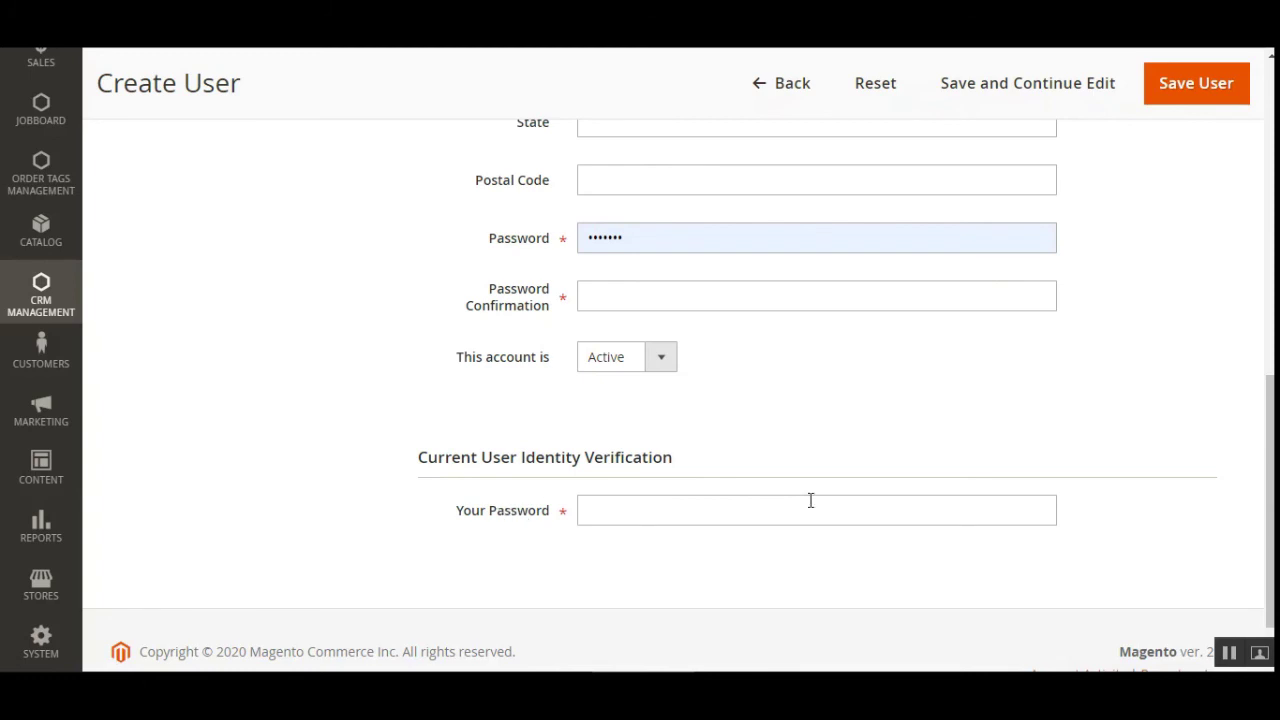
pyautogui.scroll(10, 1268, 440)
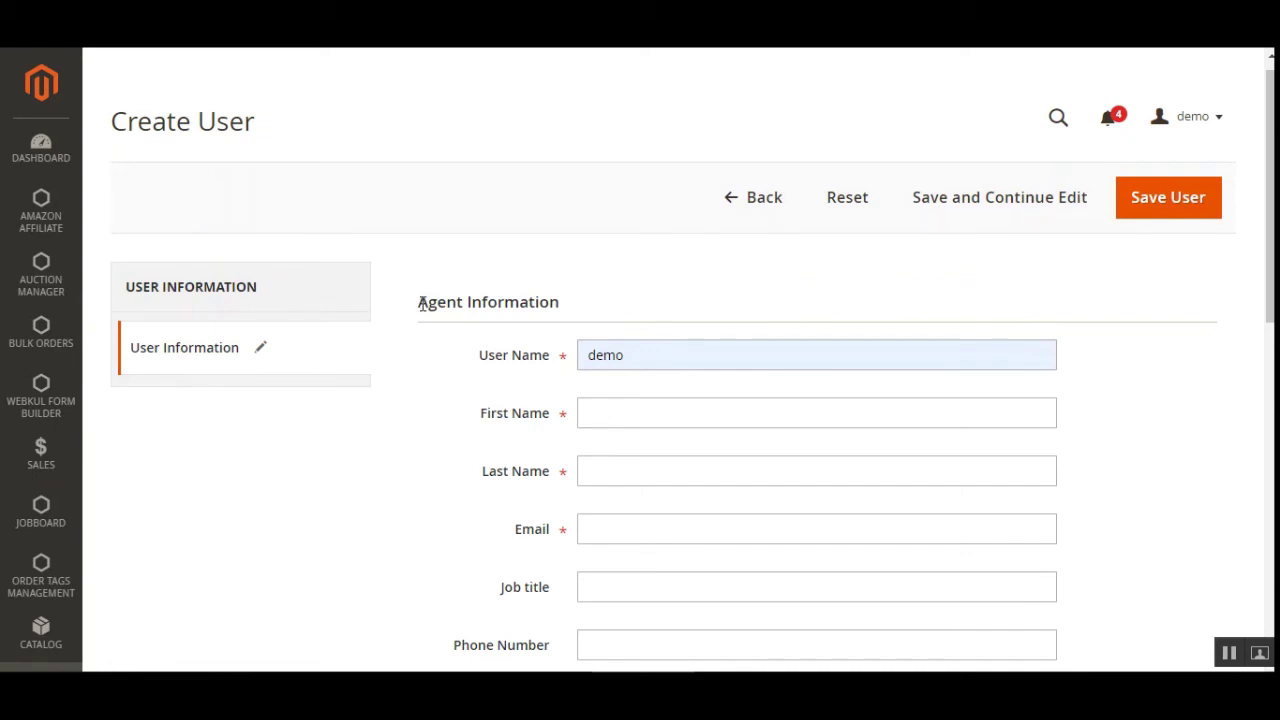
pyautogui.scroll(-1, 1262, 237)
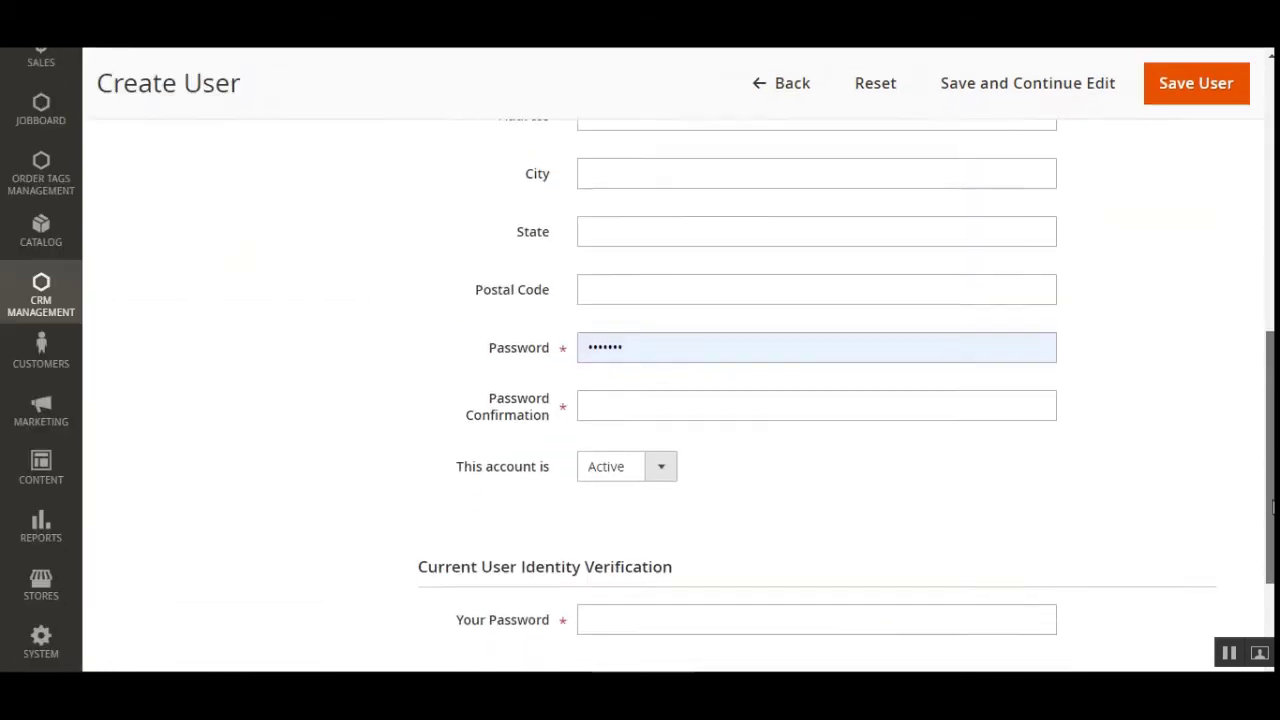
pyautogui.scroll(-1, 529, 437)
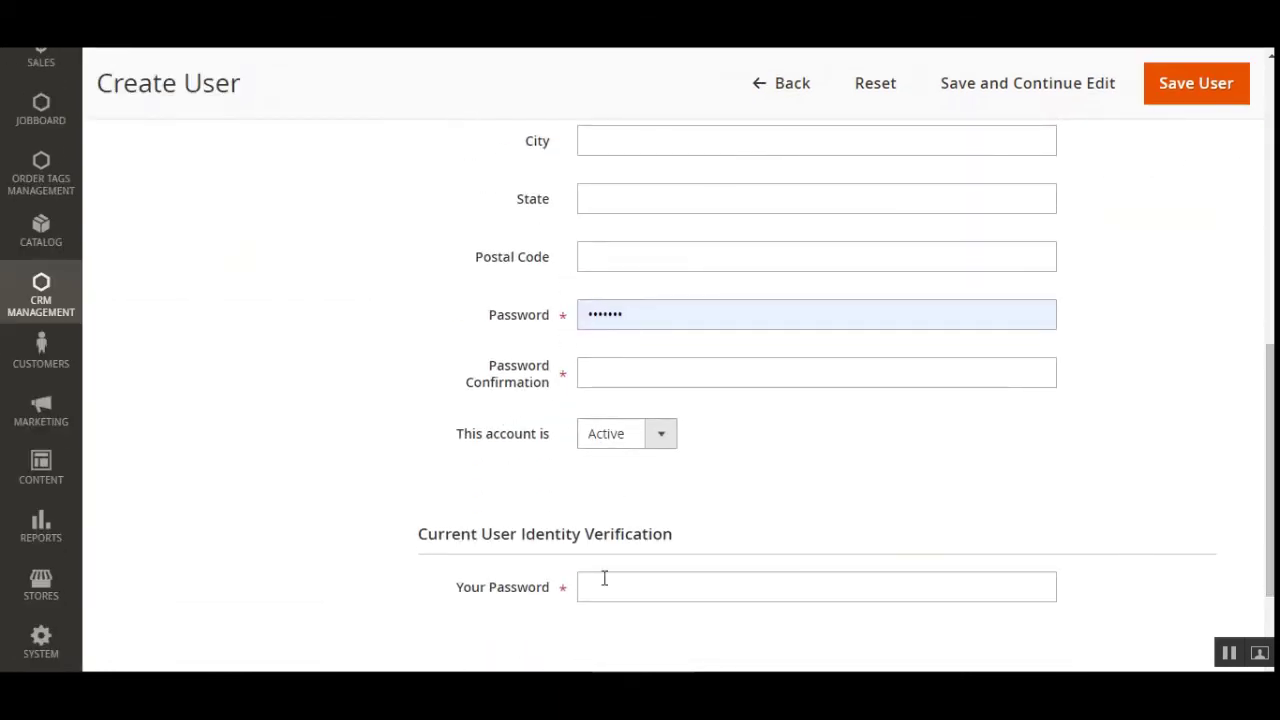
pyautogui.scroll(2, 726, 389)
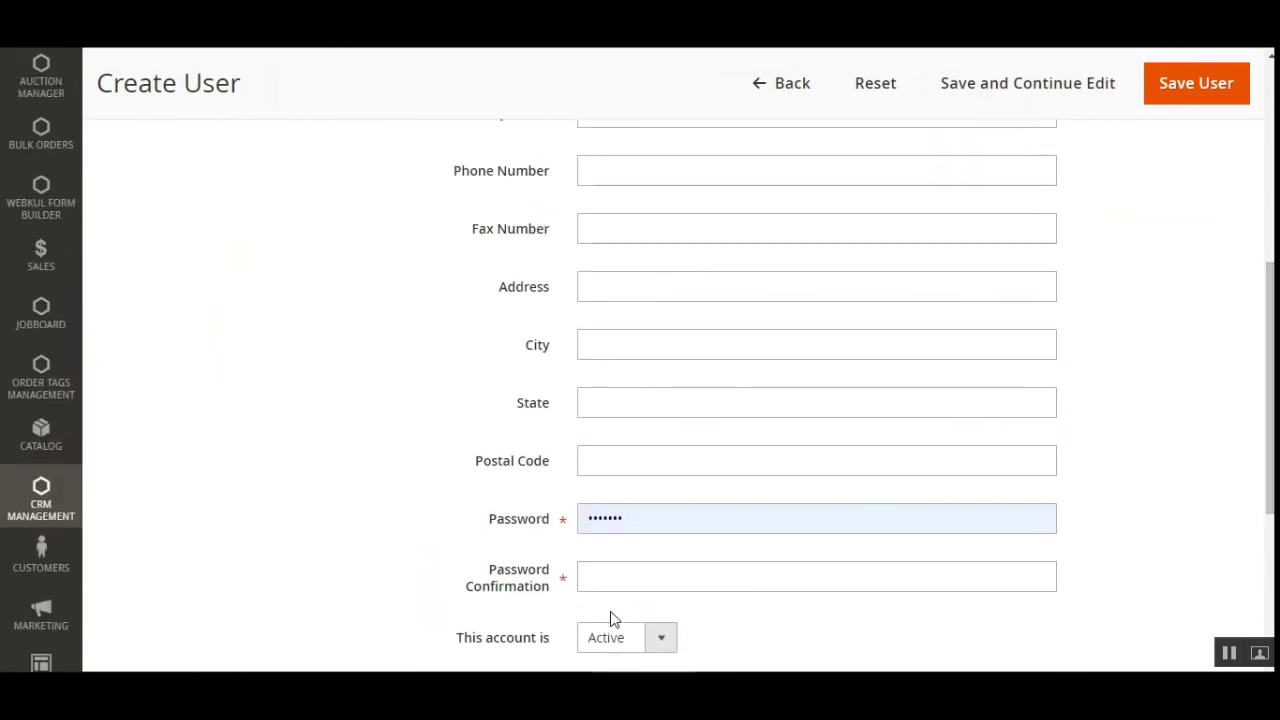
pyautogui.scroll(1, 616, 620)
pyautogui.click(592, 185)
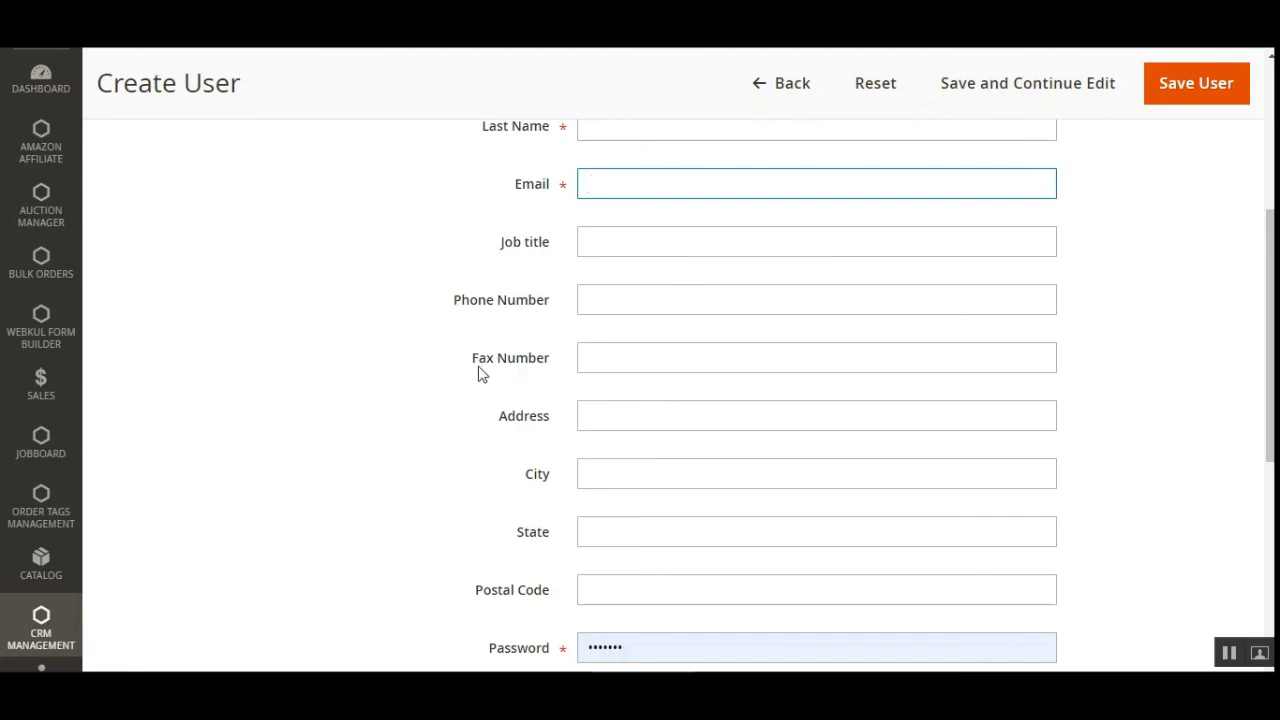
pyautogui.scroll(4, 1268, 213)
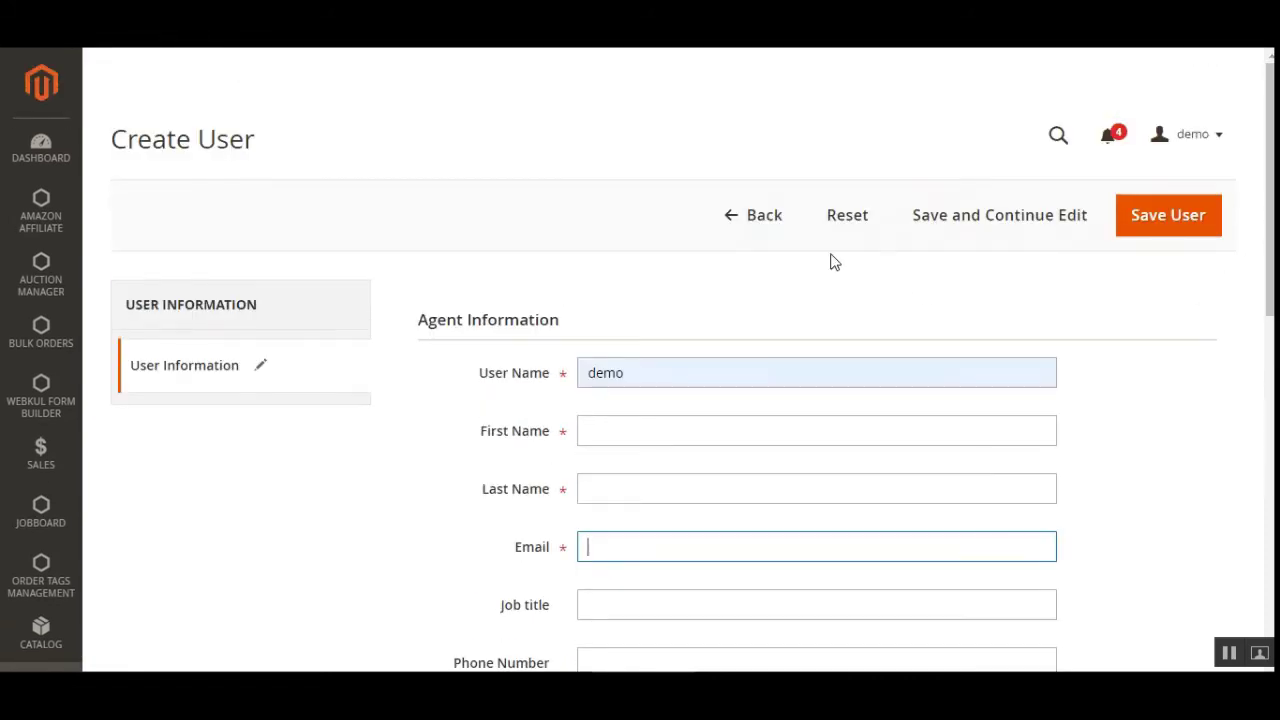
pyautogui.click(731, 216)
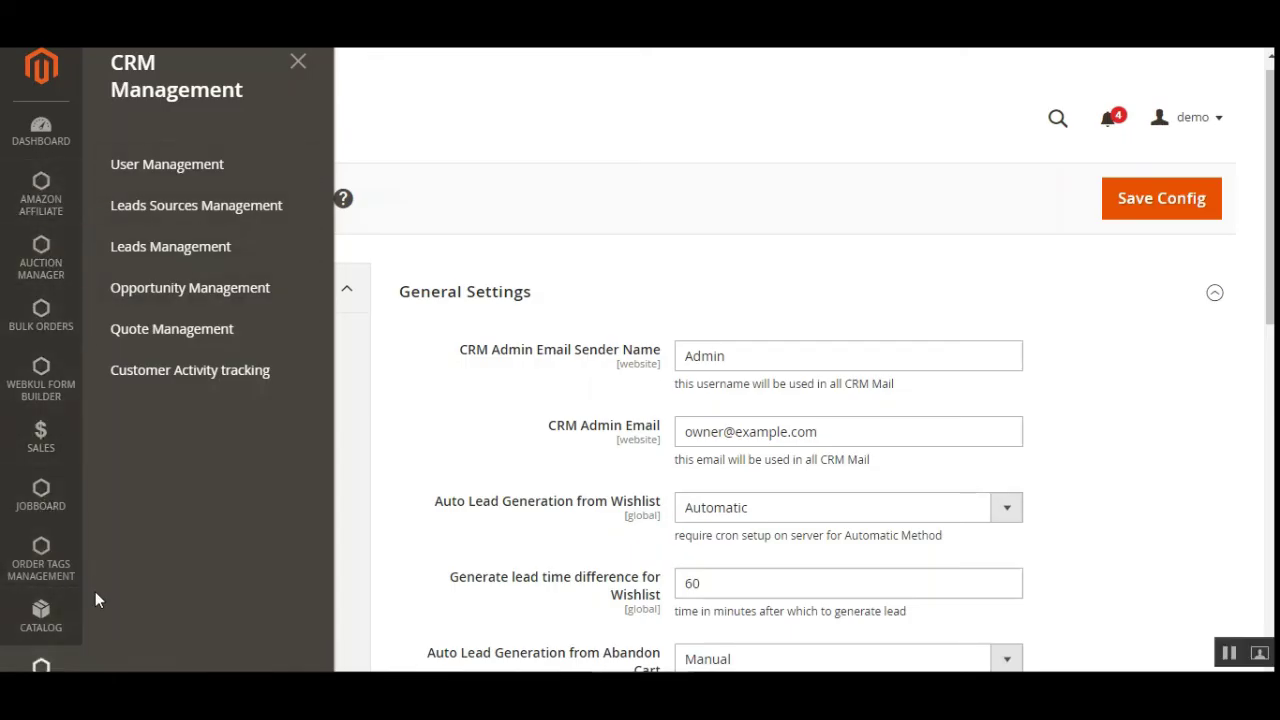
# Go from the CRM settings page to the CRM User Management grid
pyautogui.scroll(-2, 60, 560)
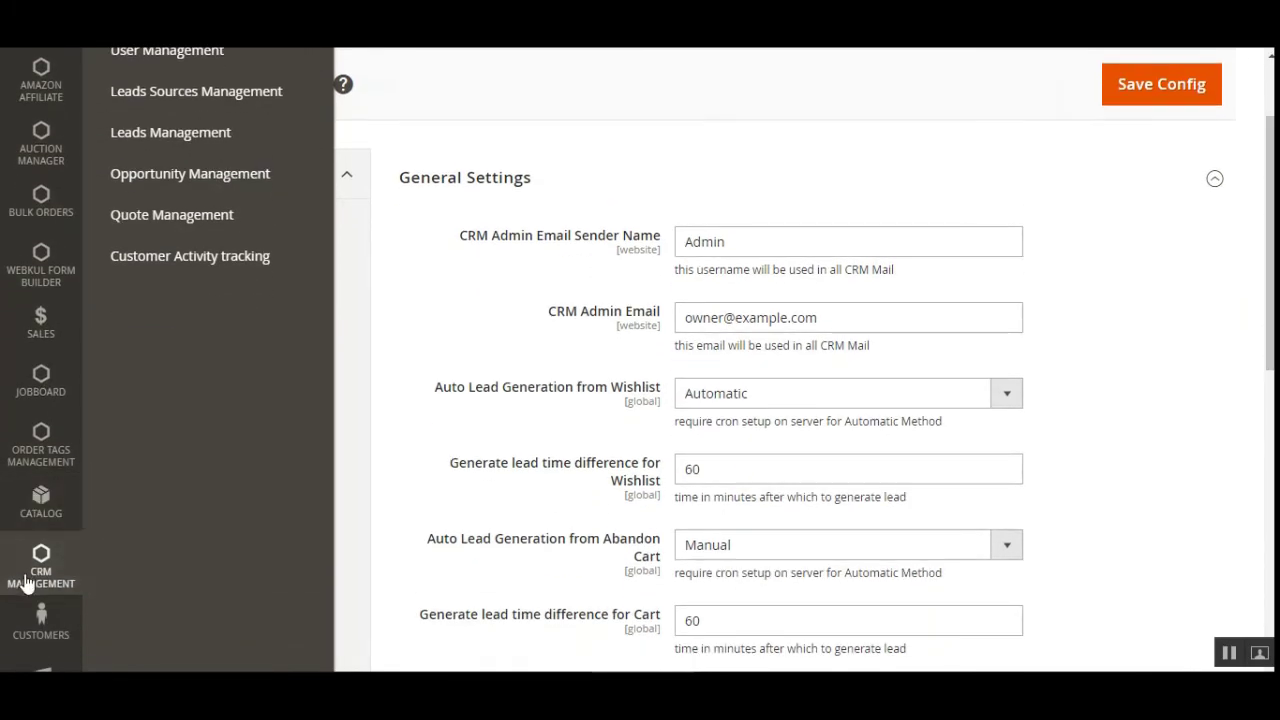
pyautogui.scroll(1, 210, 150)
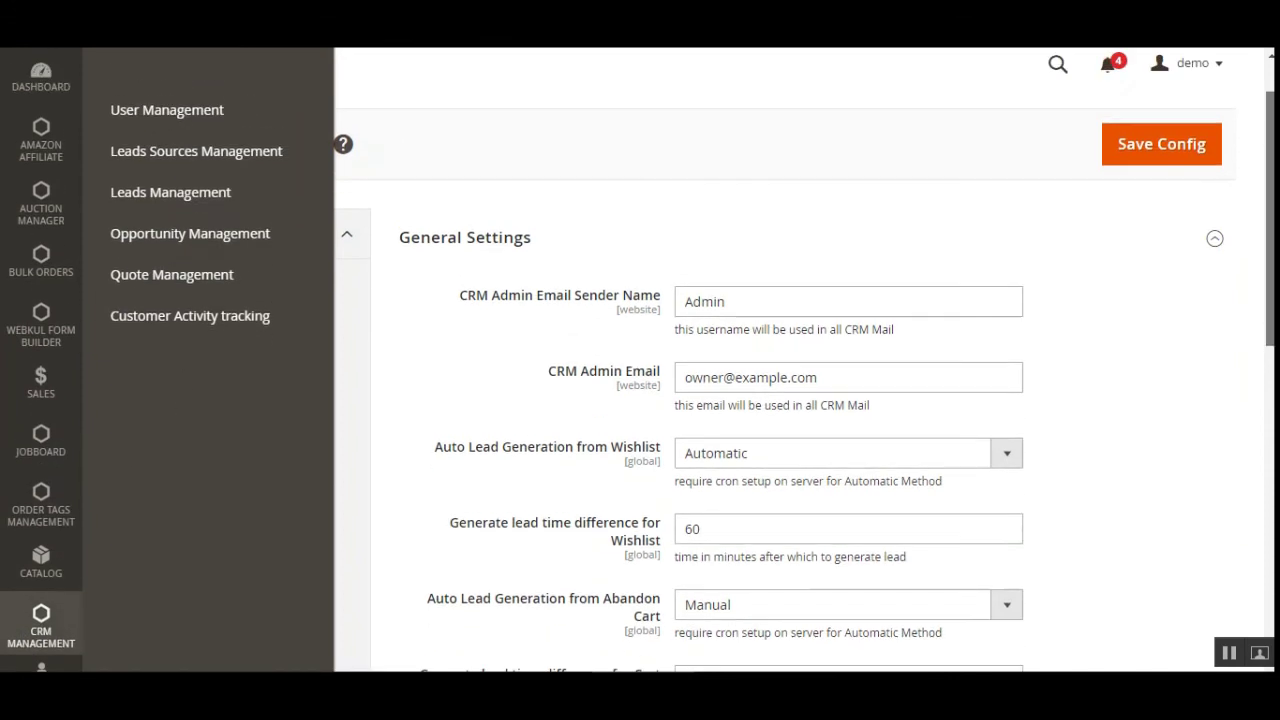
pyautogui.click(217, 119)
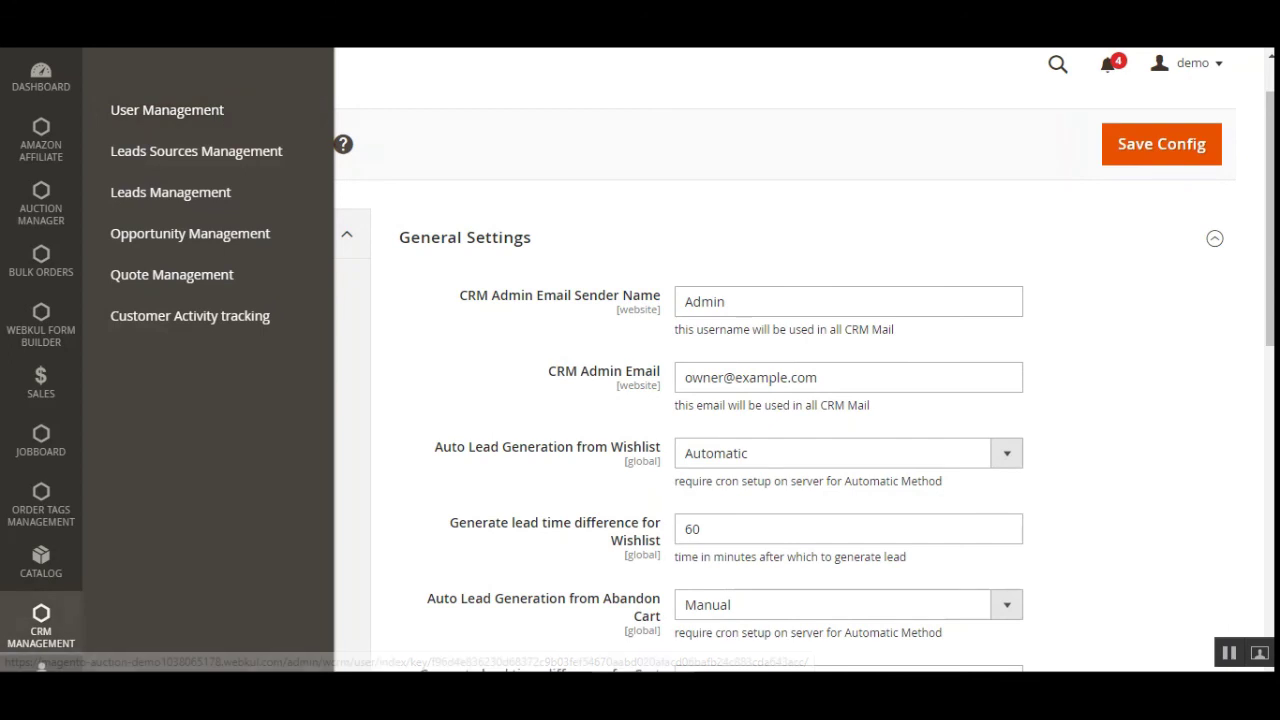